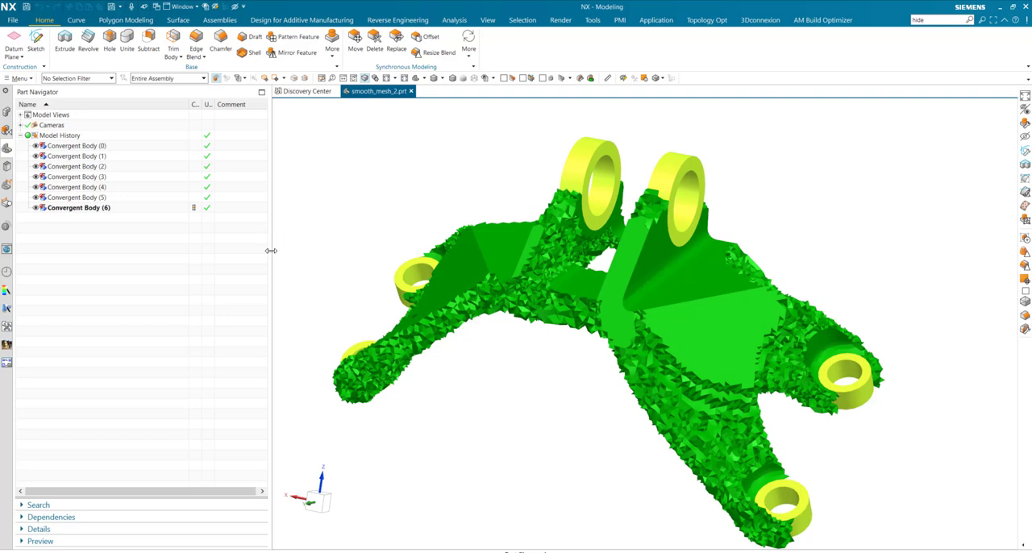
Inspect the rough bracket mesh and identify which ring in the model is Convergent Body (0)
{"action": "left_click_drag", "start_coordinate": [271, 250], "coordinate": [233, 251]}
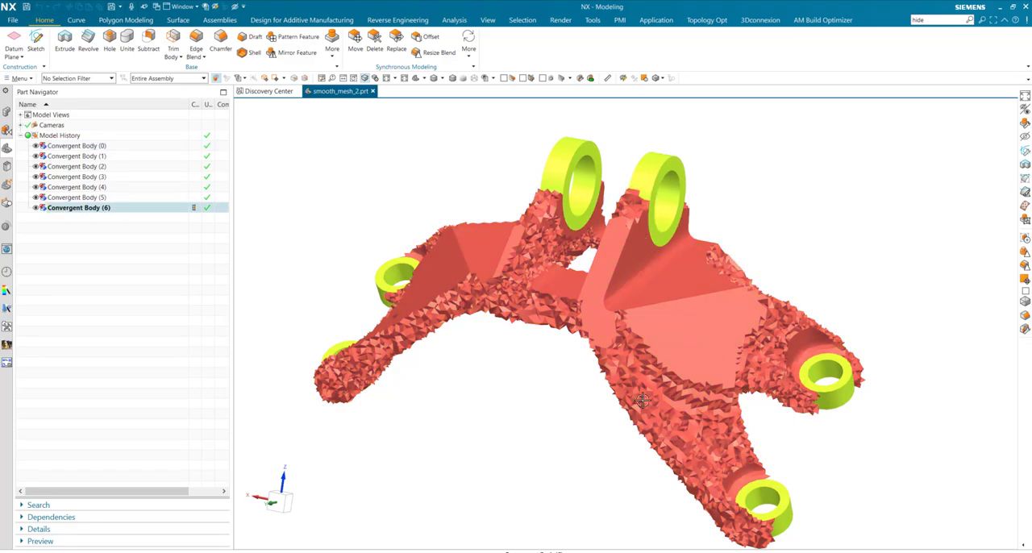
{"action": "mouse_move", "coordinate": [642, 401]}
{"action": "middle_mouse_down"}
{"action": "mouse_move", "coordinate": [645, 341]}
{"action": "mouse_move", "coordinate": [630, 393]}
{"action": "middle_mouse_up"}
{"action": "middle_click_drag", "start_coordinate": [685, 240], "coordinate": [685, 214]}
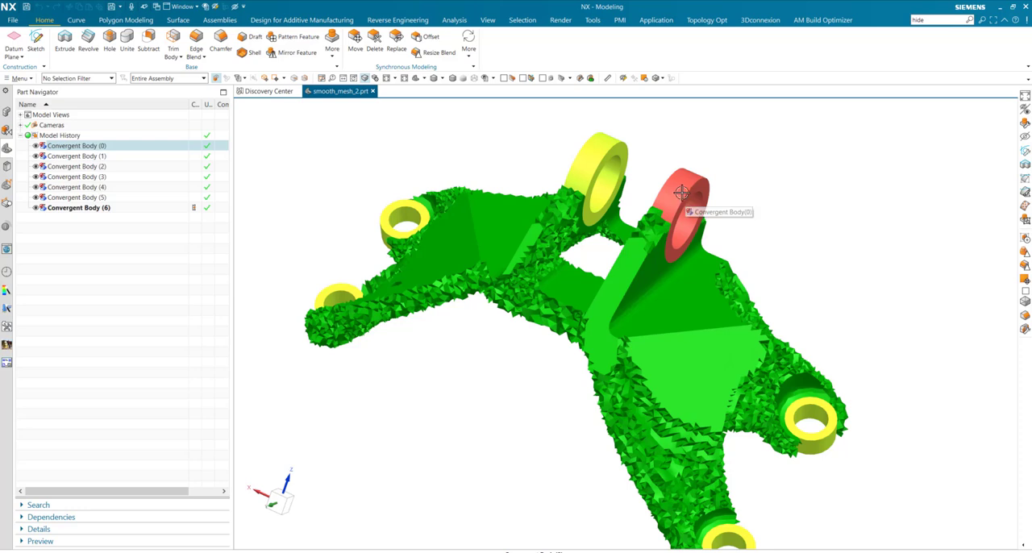
{"action": "left_click", "coordinate": [75, 145]}
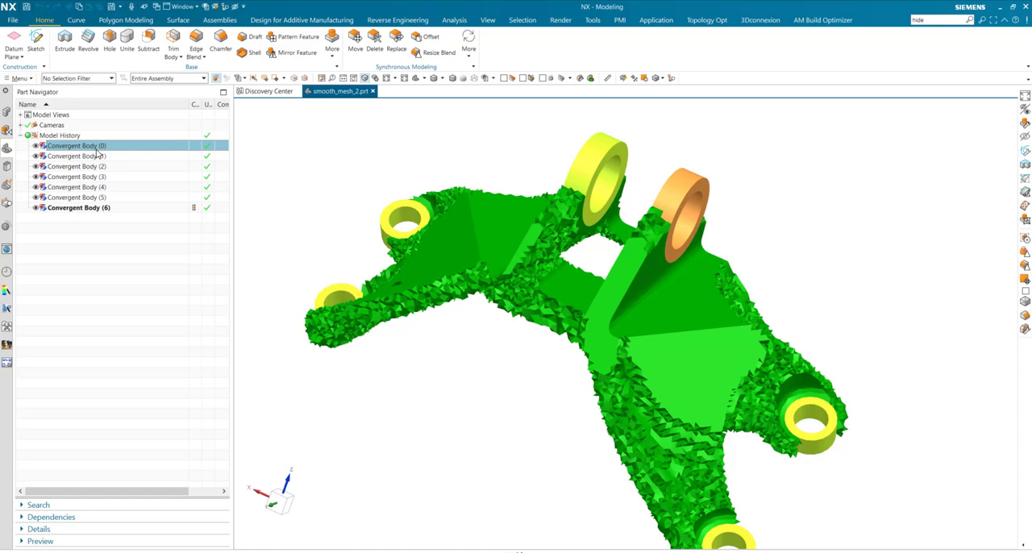
{"action": "left_click", "coordinate": [284, 147]}
{"action": "mouse_move", "coordinate": [501, 254]}
{"action": "middle_mouse_down"}
{"action": "mouse_move", "coordinate": [502, 234]}
{"action": "mouse_move", "coordinate": [490, 235]}
{"action": "mouse_move", "coordinate": [516, 251]}
{"action": "middle_mouse_up"}
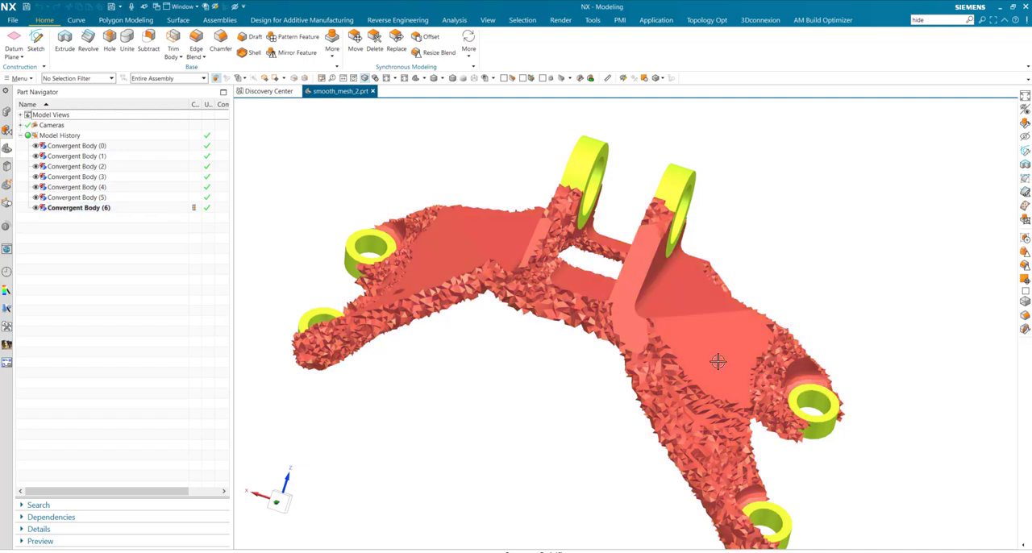
Hide the six ring bodies, Convergent Body (0) through (5), keeping only the rough bracket mesh, Convergent Body (6), shown
{"action": "left_click", "coordinate": [88, 199]}
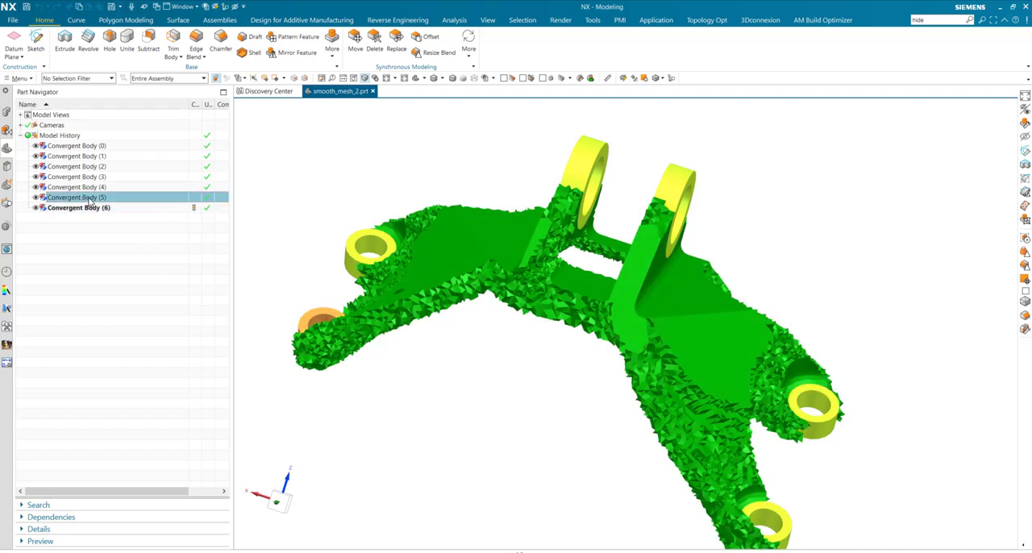
{"action": "left_click", "coordinate": [70, 146], "text": "shift"}
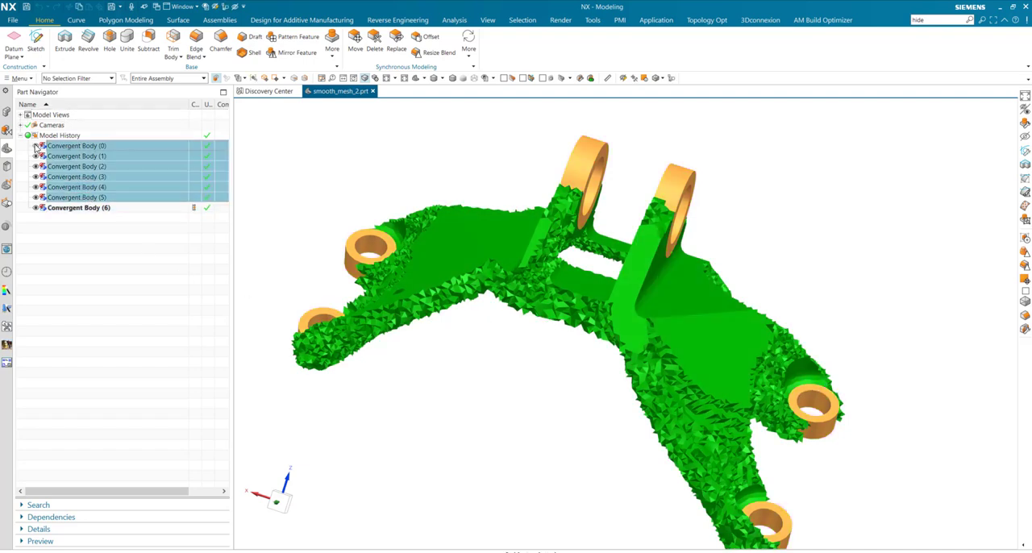
{"action": "left_click", "coordinate": [36, 147]}
{"action": "left_click", "coordinate": [69, 209]}
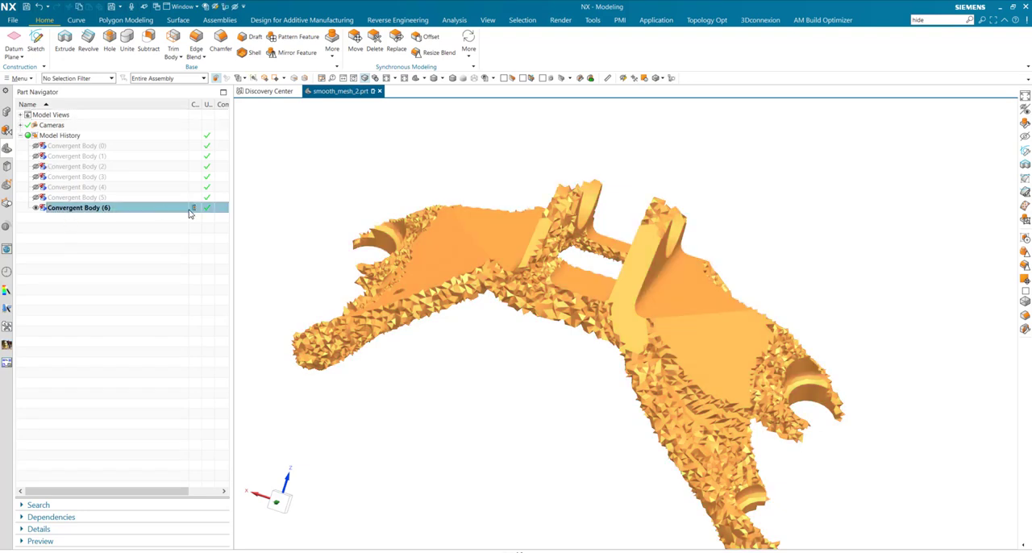
{"action": "key", "text": "Escape"}
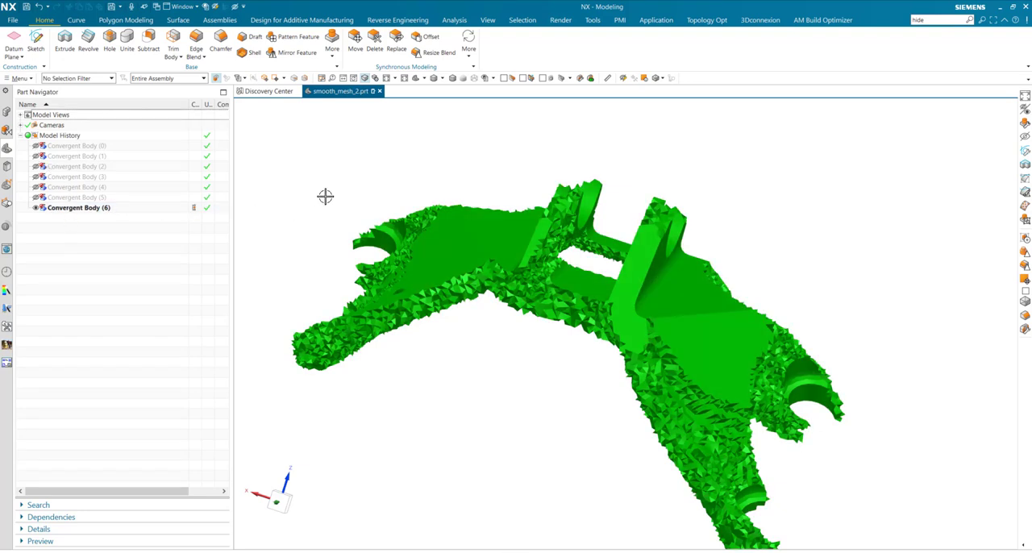
Smooth the whole bracket mesh with smoothing factor 1 and 6 iterations, with Smooth over Face Edges and Lock Boundary enabled
{"action": "left_click", "coordinate": [122, 21]}
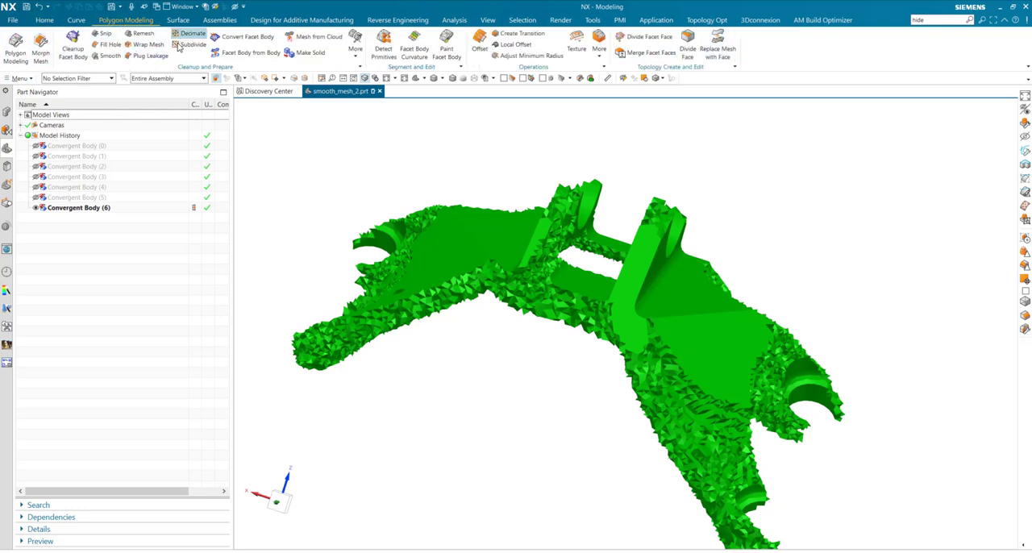
{"action": "left_click", "coordinate": [105, 56]}
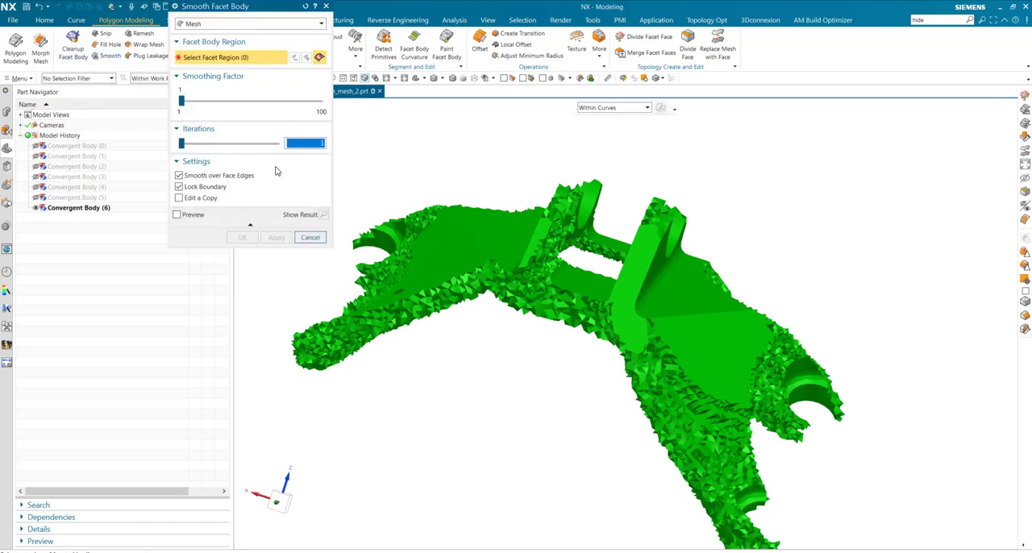
{"action": "left_click", "coordinate": [524, 277]}
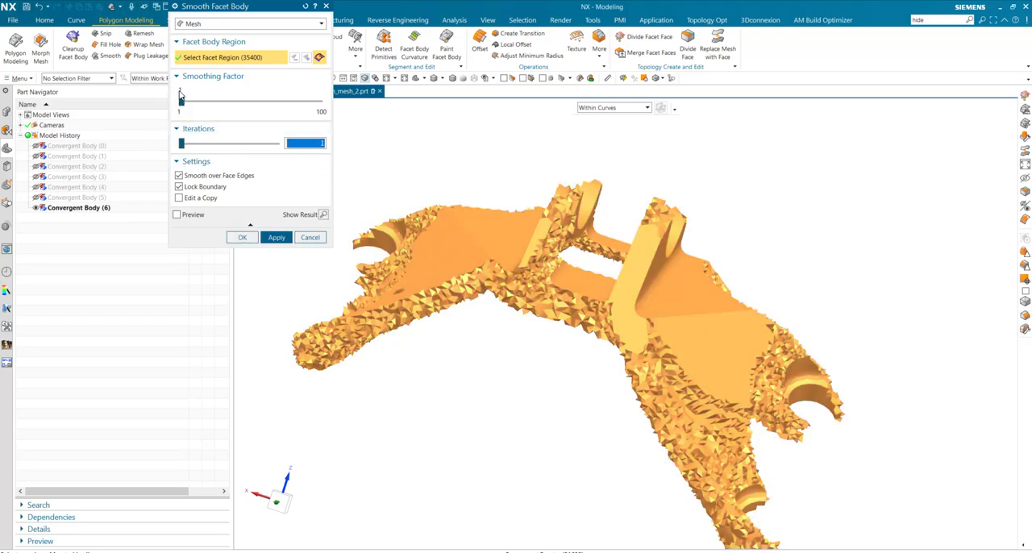
{"action": "left_click", "coordinate": [182, 144]}
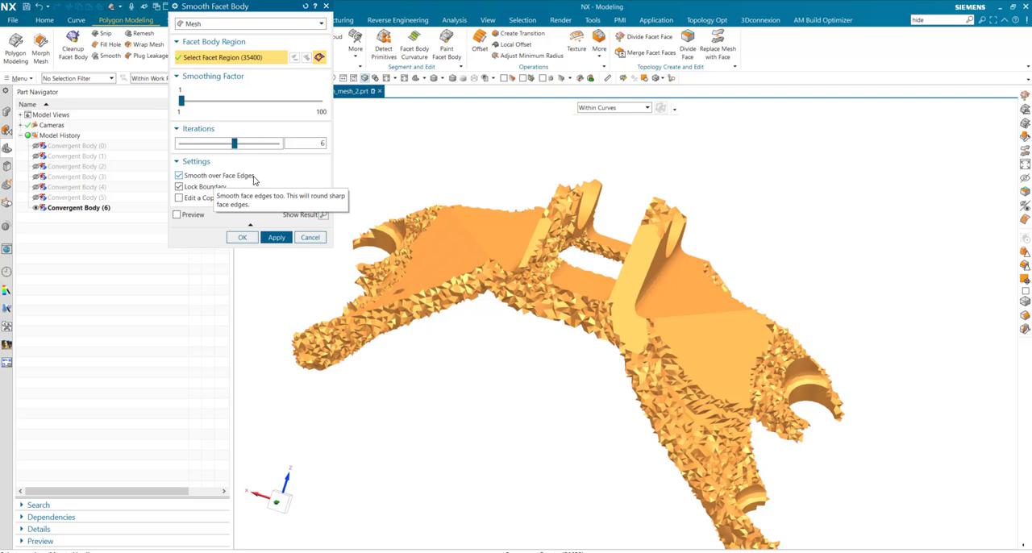
{"action": "left_click", "coordinate": [277, 239]}
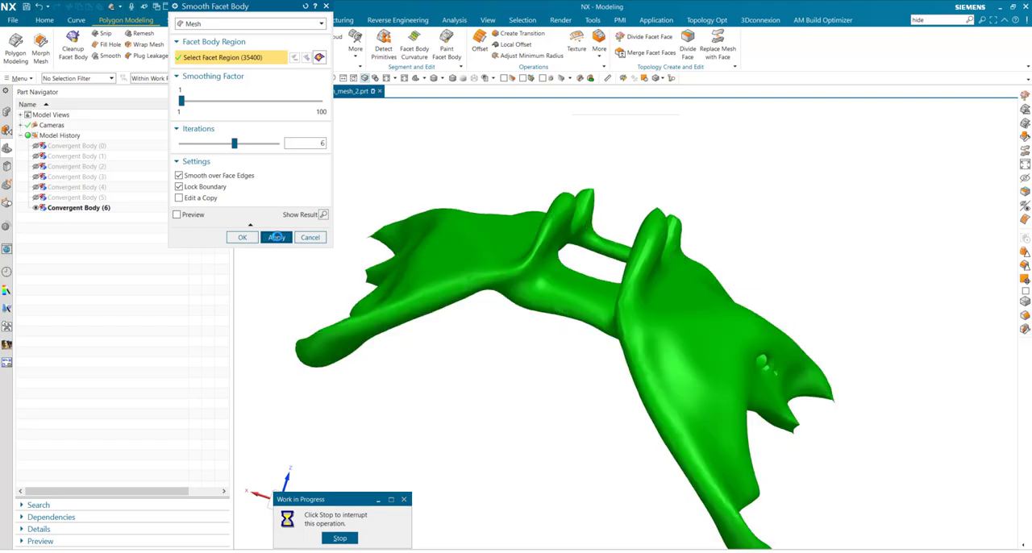
Smooth the whole facet body a second time with smoothing factor 1 and 3 iterations, and finish the Smooth command
{"action": "middle_click_drag", "start_coordinate": [548, 239], "coordinate": [702, 342]}
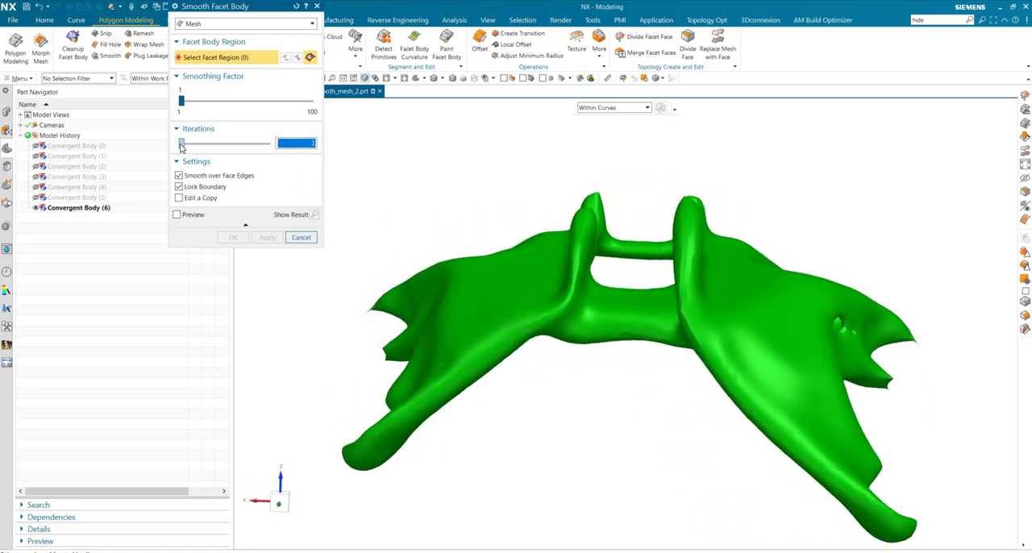
{"action": "left_click", "coordinate": [506, 293]}
{"action": "left_click", "coordinate": [270, 238]}
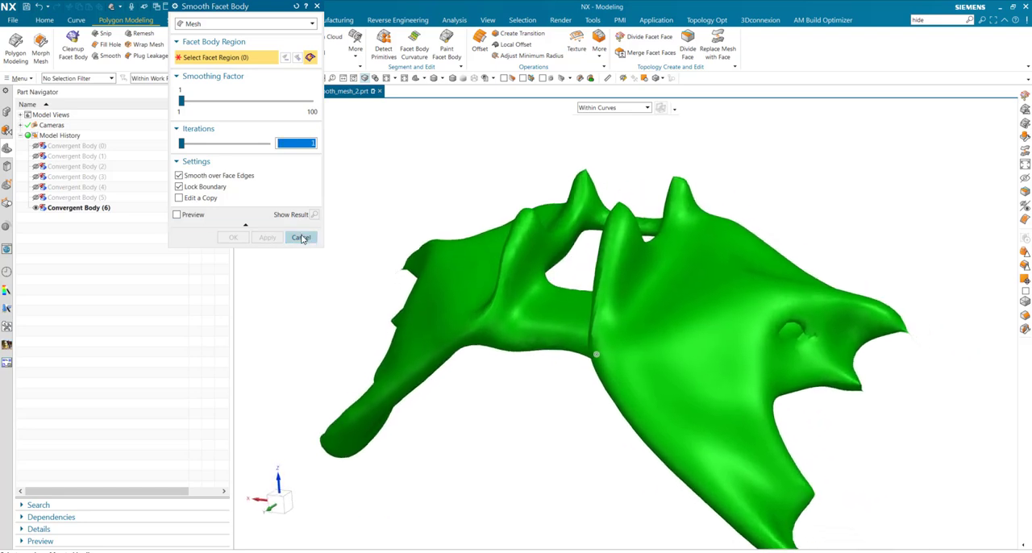
{"action": "left_click", "coordinate": [300, 237]}
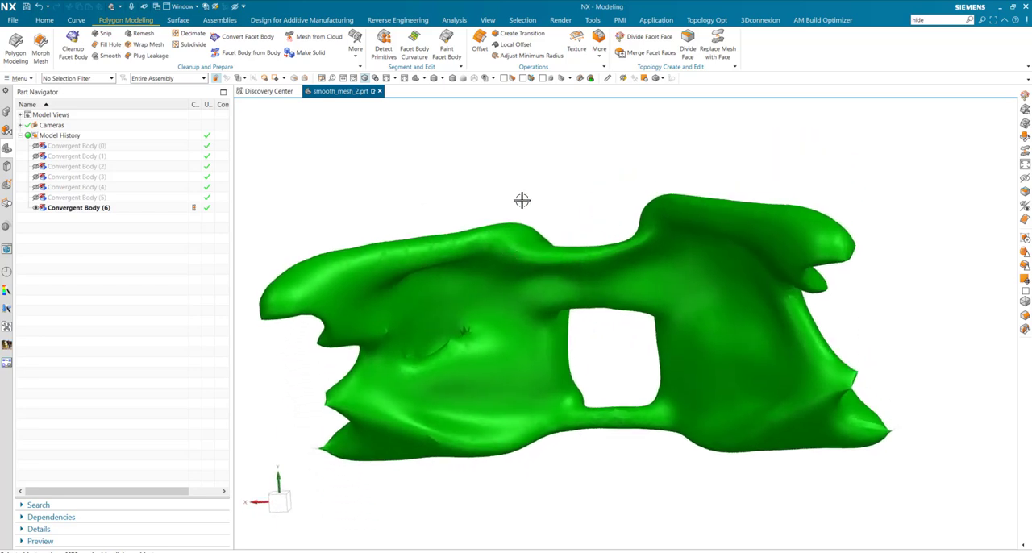
Snip the pointed tips and distorted areas around the former ring locations off the mesh, using Rough Brush region selection, Remove Selected and no automatic fill
{"action": "left_click", "coordinate": [107, 33]}
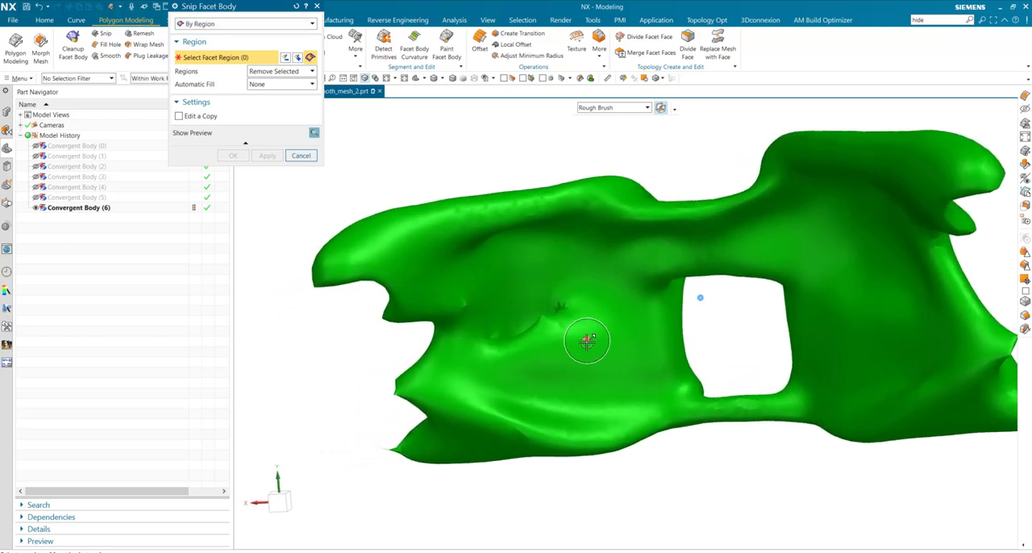
{"action": "mouse_move", "coordinate": [587, 341]}
{"action": "left_mouse_down"}
{"action": "mouse_move", "coordinate": [540, 352]}
{"action": "mouse_move", "coordinate": [492, 339]}
{"action": "mouse_move", "coordinate": [477, 316]}
{"action": "mouse_move", "coordinate": [516, 281]}
{"action": "mouse_move", "coordinate": [556, 313]}
{"action": "left_mouse_up"}
{"action": "mouse_move", "coordinate": [732, 325]}
{"action": "middle_mouse_down"}
{"action": "mouse_move", "coordinate": [720, 314]}
{"action": "mouse_move", "coordinate": [757, 302]}
{"action": "mouse_move", "coordinate": [878, 317]}
{"action": "middle_mouse_up"}
{"action": "mouse_move", "coordinate": [863, 300]}
{"action": "left_mouse_down"}
{"action": "mouse_move", "coordinate": [829, 305]}
{"action": "mouse_move", "coordinate": [855, 313]}
{"action": "left_mouse_up"}
{"action": "mouse_move", "coordinate": [666, 263]}
{"action": "middle_mouse_down"}
{"action": "mouse_move", "coordinate": [680, 246]}
{"action": "mouse_move", "coordinate": [670, 239]}
{"action": "mouse_move", "coordinate": [679, 250]}
{"action": "mouse_move", "coordinate": [677, 295]}
{"action": "mouse_move", "coordinate": [673, 258]}
{"action": "mouse_move", "coordinate": [767, 325]}
{"action": "mouse_move", "coordinate": [728, 235]}
{"action": "middle_mouse_up"}
{"action": "mouse_move", "coordinate": [728, 236]}
{"action": "left_mouse_down"}
{"action": "mouse_move", "coordinate": [723, 212]}
{"action": "mouse_move", "coordinate": [733, 224]}
{"action": "left_mouse_up"}
{"action": "mouse_move", "coordinate": [733, 224]}
{"action": "middle_mouse_down"}
{"action": "mouse_move", "coordinate": [450, 222]}
{"action": "mouse_move", "coordinate": [468, 253]}
{"action": "middle_mouse_up"}
{"action": "left_click_drag", "start_coordinate": [467, 253], "coordinate": [479, 265]}
{"action": "middle_click_drag", "start_coordinate": [479, 265], "coordinate": [494, 257]}
{"action": "left_click_drag", "start_coordinate": [493, 256], "coordinate": [516, 247]}
{"action": "left_click_drag", "start_coordinate": [885, 274], "coordinate": [875, 279]}
{"action": "middle_click_drag", "start_coordinate": [875, 279], "coordinate": [799, 185]}
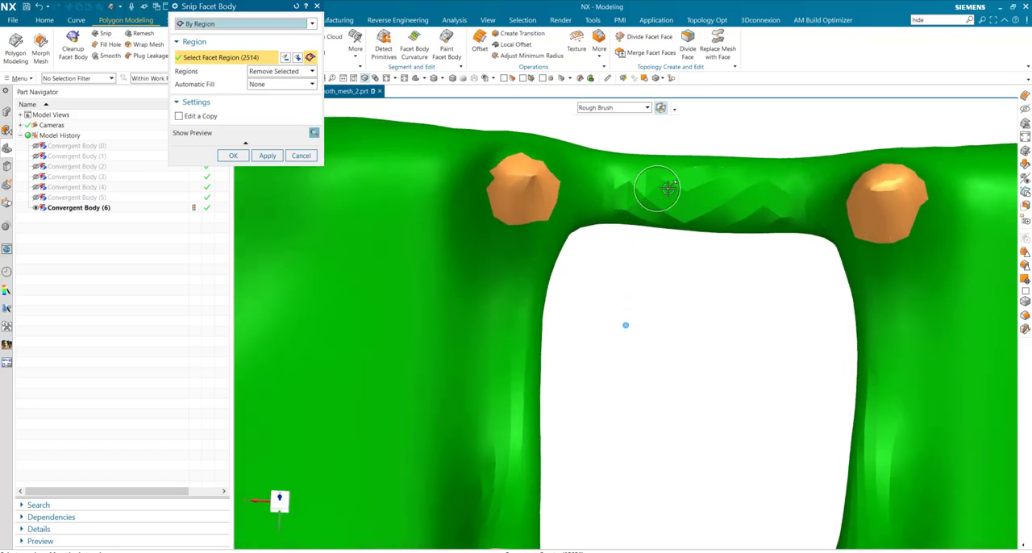
{"action": "middle_click_drag", "start_coordinate": [731, 216], "coordinate": [639, 277]}
{"action": "mouse_move", "coordinate": [639, 277]}
{"action": "left_mouse_down"}
{"action": "mouse_move", "coordinate": [597, 283]}
{"action": "mouse_move", "coordinate": [621, 320]}
{"action": "left_mouse_up"}
{"action": "middle_click_drag", "start_coordinate": [622, 320], "coordinate": [674, 315]}
{"action": "mouse_move", "coordinate": [675, 315]}
{"action": "left_mouse_down"}
{"action": "mouse_move", "coordinate": [674, 334]}
{"action": "mouse_move", "coordinate": [654, 346]}
{"action": "mouse_move", "coordinate": [678, 335]}
{"action": "mouse_move", "coordinate": [622, 336]}
{"action": "mouse_move", "coordinate": [677, 336]}
{"action": "left_mouse_up"}
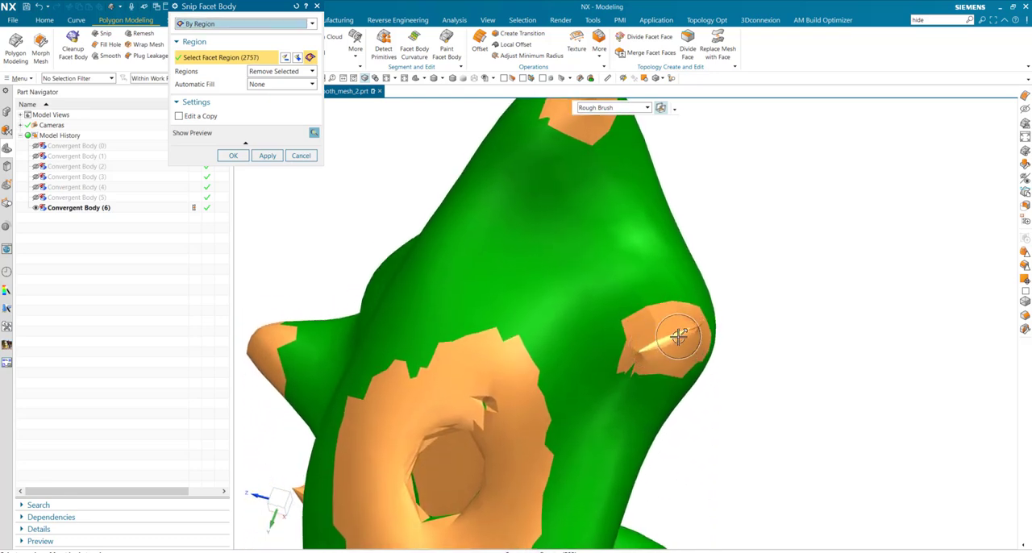
{"action": "scroll", "coordinate": [681, 339], "scroll_direction": "up", "scroll_amount": 5}
{"action": "mouse_move", "coordinate": [686, 341]}
{"action": "middle_mouse_down"}
{"action": "mouse_move", "coordinate": [900, 419]}
{"action": "mouse_move", "coordinate": [749, 403]}
{"action": "middle_mouse_up"}
{"action": "mouse_move", "coordinate": [749, 403]}
{"action": "left_mouse_down"}
{"action": "mouse_move", "coordinate": [732, 405]}
{"action": "mouse_move", "coordinate": [753, 398]}
{"action": "left_mouse_up"}
{"action": "mouse_move", "coordinate": [661, 211]}
{"action": "left_mouse_down"}
{"action": "mouse_move", "coordinate": [656, 198]}
{"action": "mouse_move", "coordinate": [671, 212]}
{"action": "left_mouse_up"}
{"action": "mouse_move", "coordinate": [670, 212]}
{"action": "middle_mouse_down"}
{"action": "mouse_move", "coordinate": [670, 315]}
{"action": "mouse_move", "coordinate": [739, 352]}
{"action": "mouse_move", "coordinate": [877, 378]}
{"action": "mouse_move", "coordinate": [840, 332]}
{"action": "mouse_move", "coordinate": [755, 330]}
{"action": "mouse_move", "coordinate": [806, 329]}
{"action": "mouse_move", "coordinate": [807, 370]}
{"action": "mouse_move", "coordinate": [728, 368]}
{"action": "mouse_move", "coordinate": [726, 396]}
{"action": "mouse_move", "coordinate": [675, 318]}
{"action": "mouse_move", "coordinate": [691, 311]}
{"action": "mouse_move", "coordinate": [670, 277]}
{"action": "mouse_move", "coordinate": [696, 330]}
{"action": "mouse_move", "coordinate": [694, 367]}
{"action": "middle_mouse_up"}
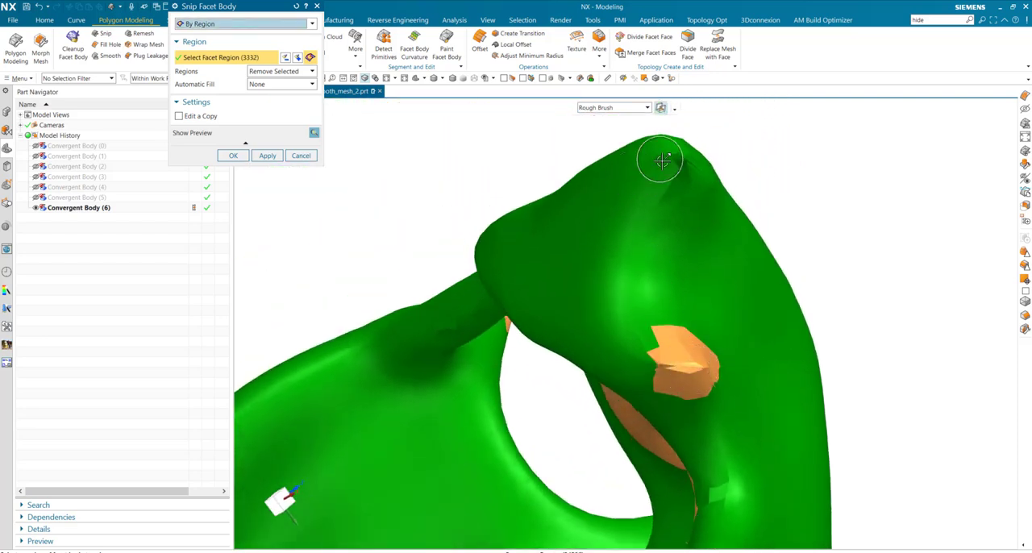
{"action": "left_click_drag", "start_coordinate": [661, 159], "coordinate": [680, 165]}
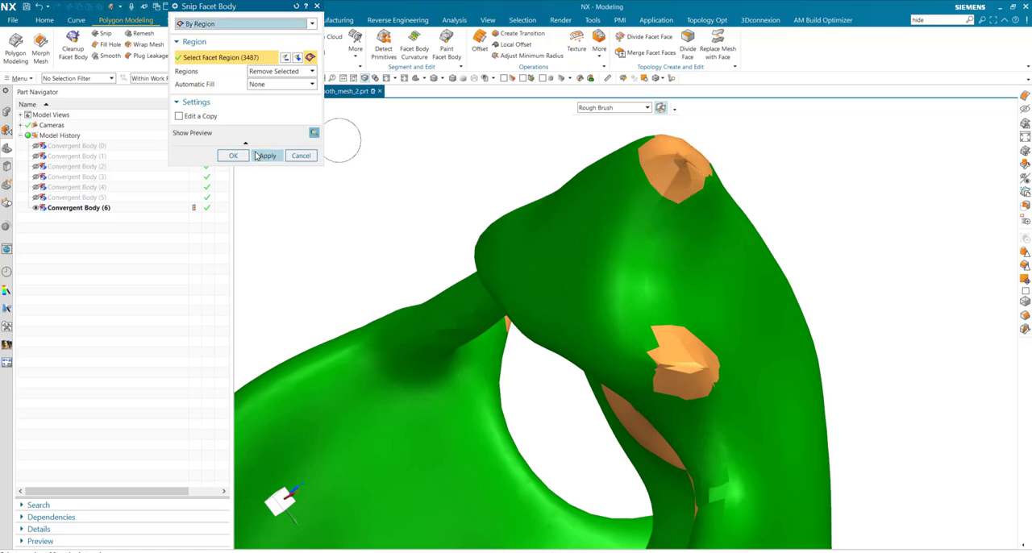
{"action": "left_click", "coordinate": [233, 157]}
Delete the small leftover mesh fragments, Convergent Body (7) through (21), keeping the main bracket body
{"action": "middle_click_drag", "start_coordinate": [571, 283], "coordinate": [416, 296]}
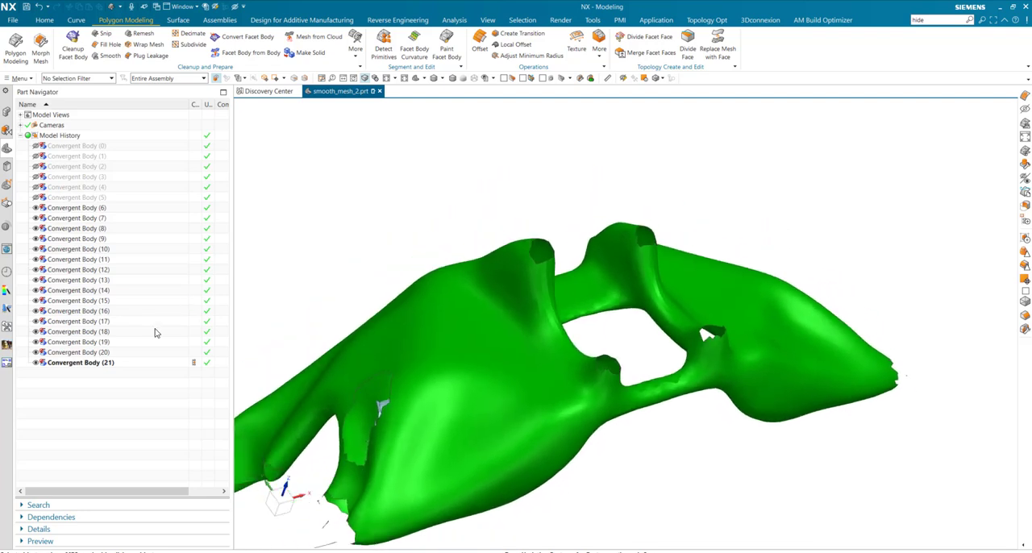
{"action": "left_click", "coordinate": [81, 364]}
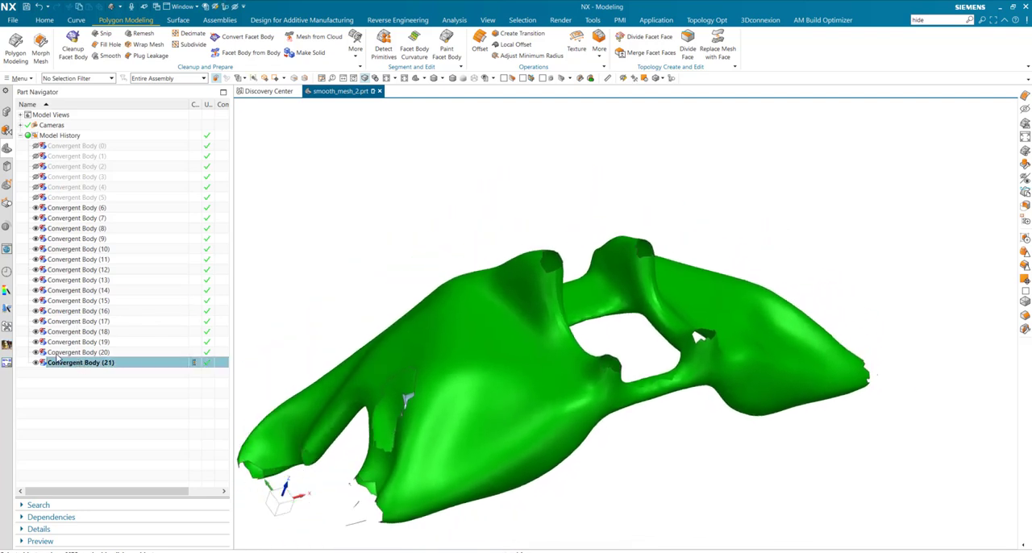
{"action": "left_click", "coordinate": [67, 208]}
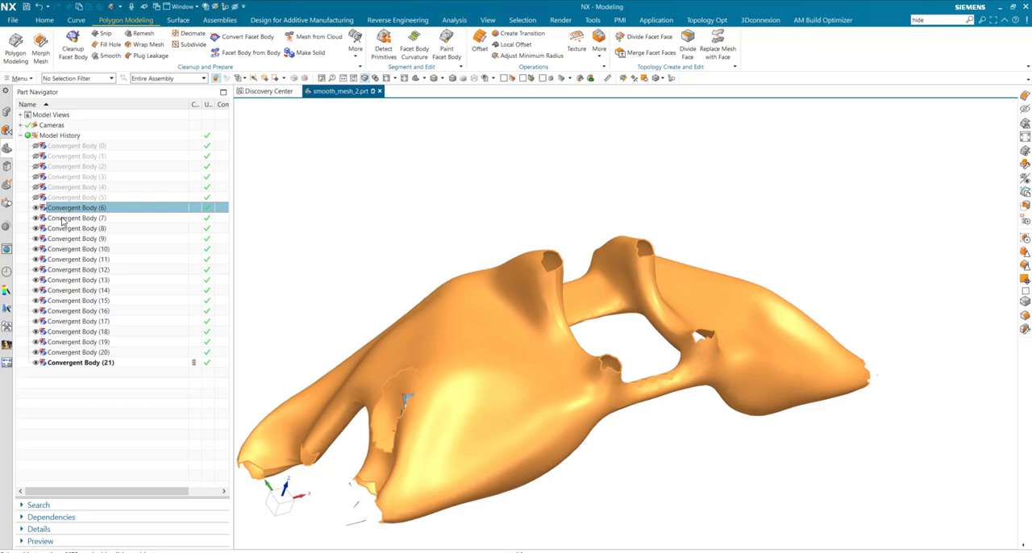
{"action": "left_click", "coordinate": [63, 218]}
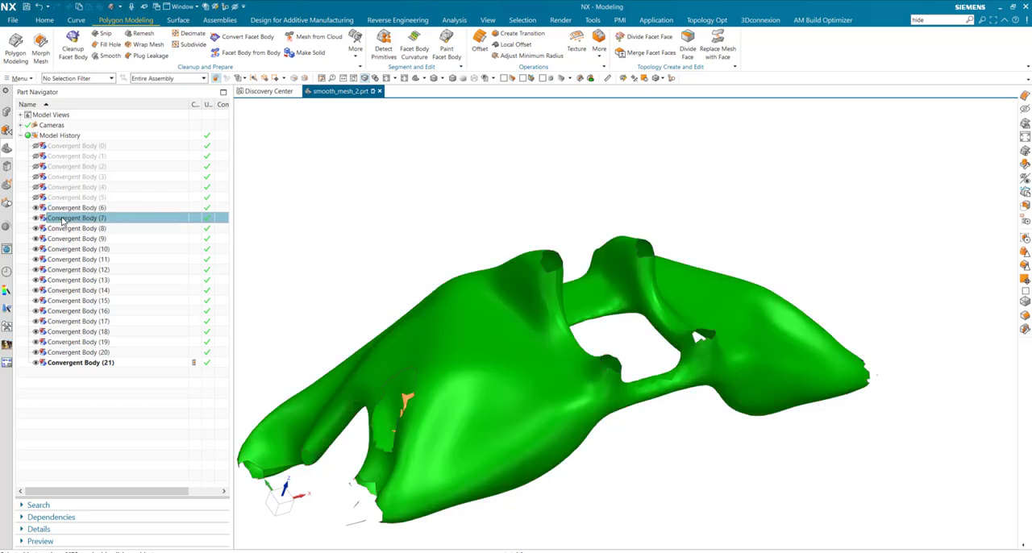
{"action": "left_click", "coordinate": [84, 365], "text": "shift"}
{"action": "right_click", "coordinate": [84, 364]}
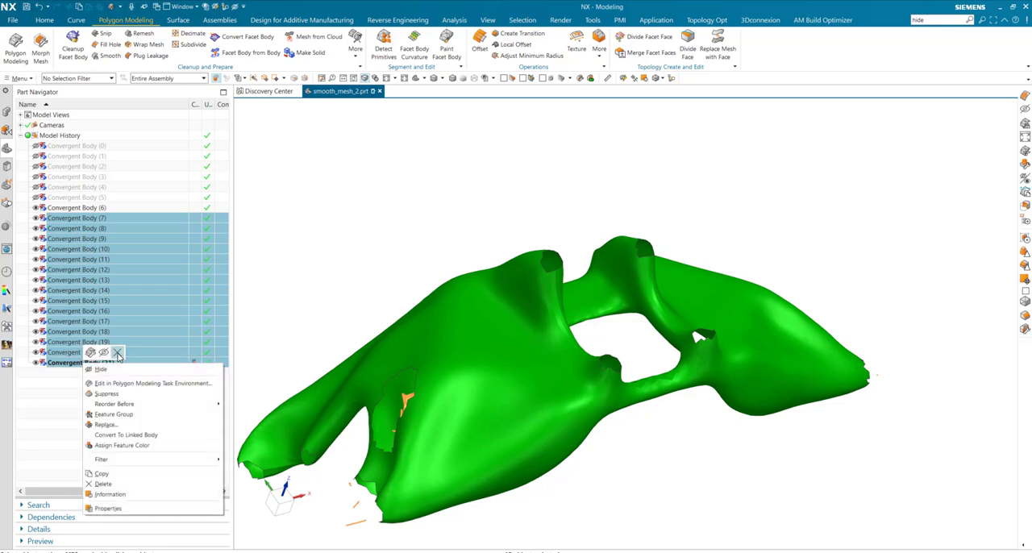
{"action": "left_click", "coordinate": [118, 353]}
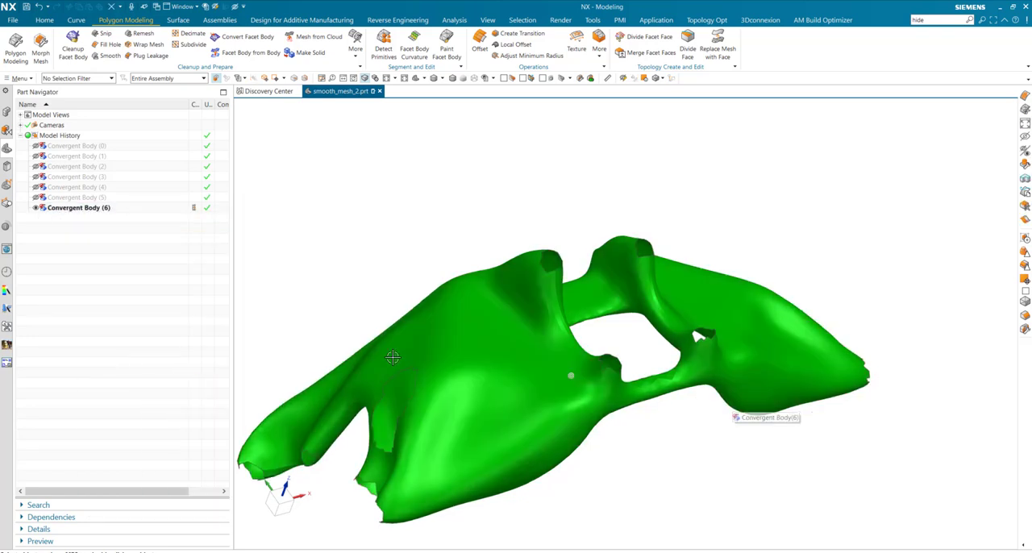
Fill all the open holes in Convergent Body (6) using Fill Hole with user-selected edges and Tangent Based smoothness
{"action": "middle_click_drag", "start_coordinate": [394, 357], "coordinate": [632, 366]}
{"action": "left_click", "coordinate": [105, 45]}
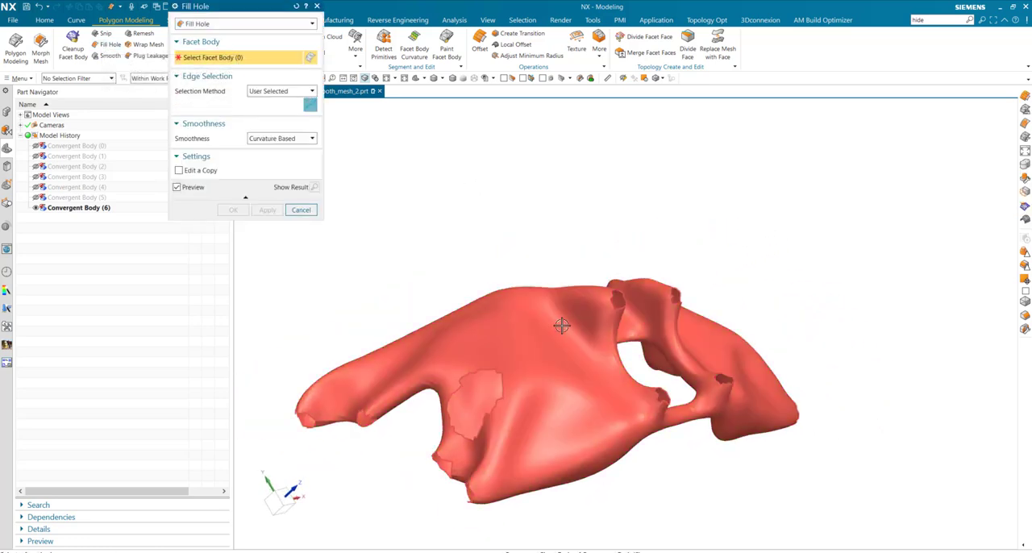
{"action": "left_click", "coordinate": [563, 326]}
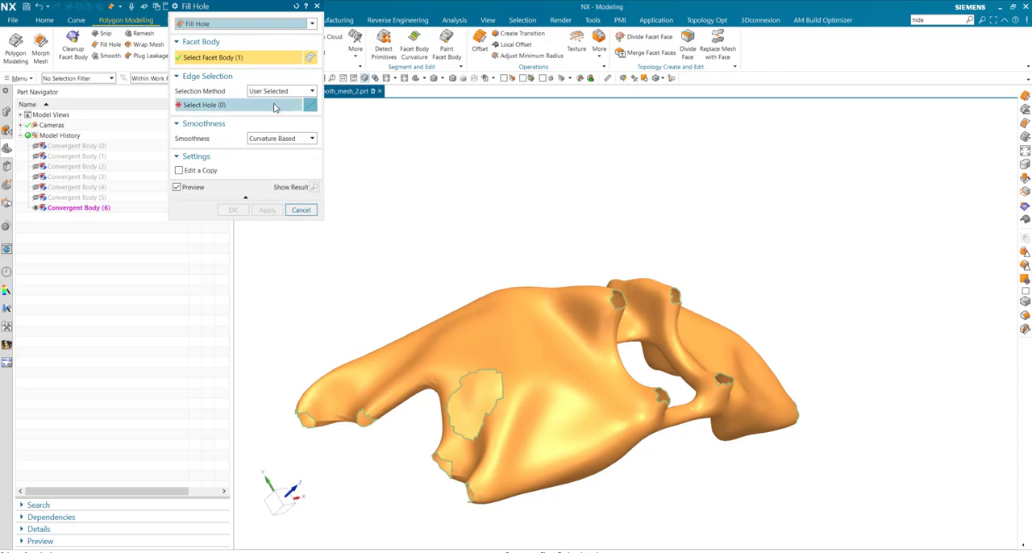
{"action": "left_click", "coordinate": [281, 139]}
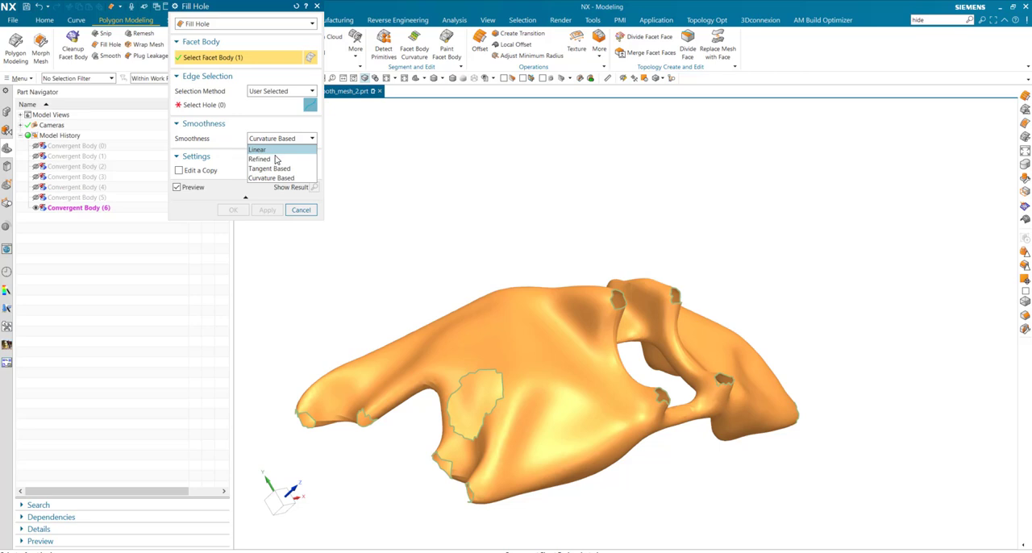
{"action": "left_click", "coordinate": [270, 169]}
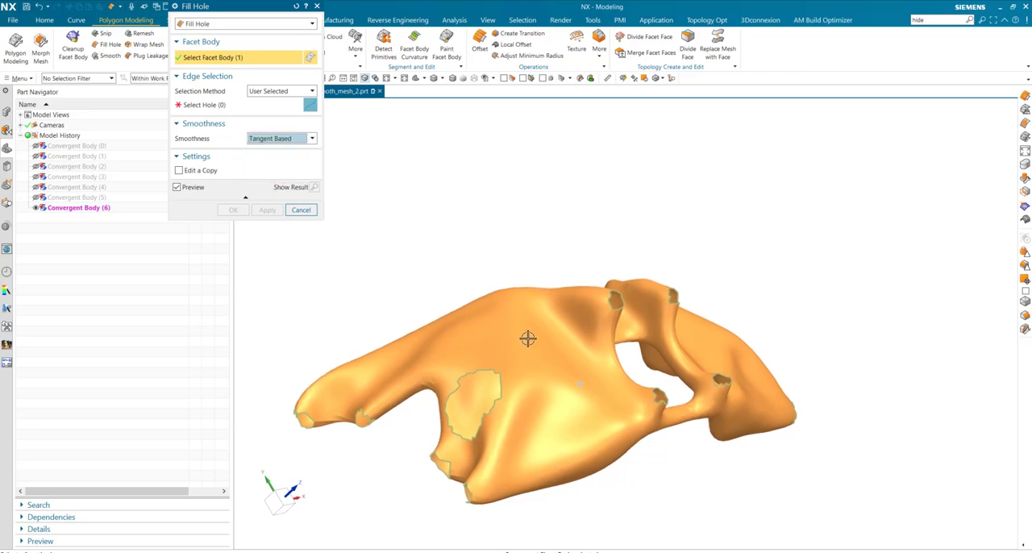
{"action": "middle_click_drag", "start_coordinate": [530, 349], "coordinate": [505, 356]}
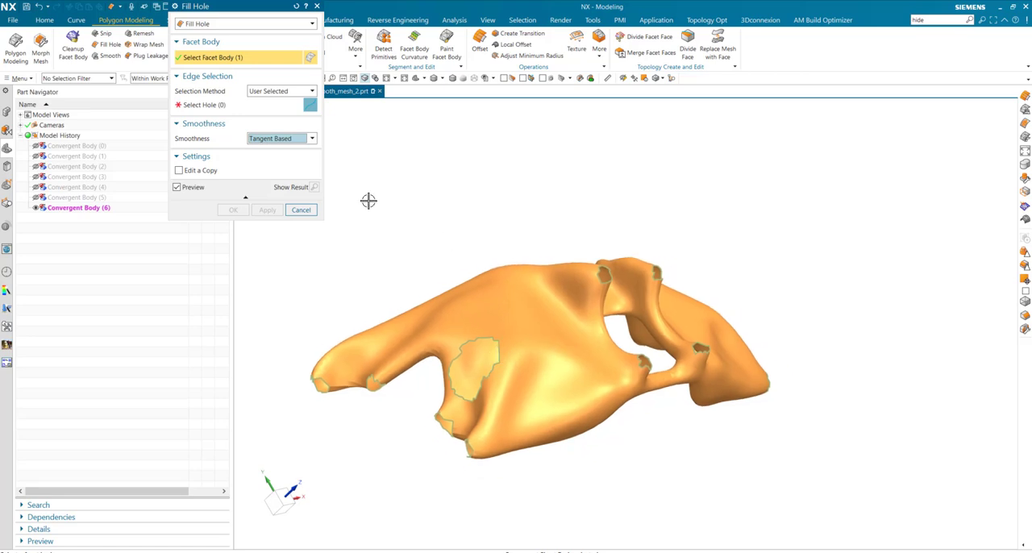
{"action": "left_click", "coordinate": [282, 107]}
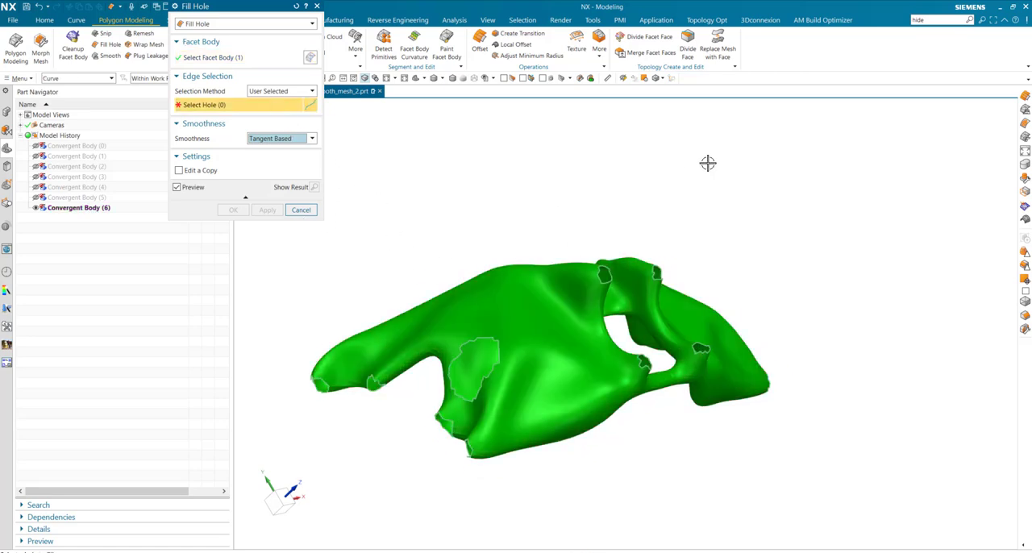
{"action": "left_click_drag", "start_coordinate": [904, 188], "coordinate": [297, 511]}
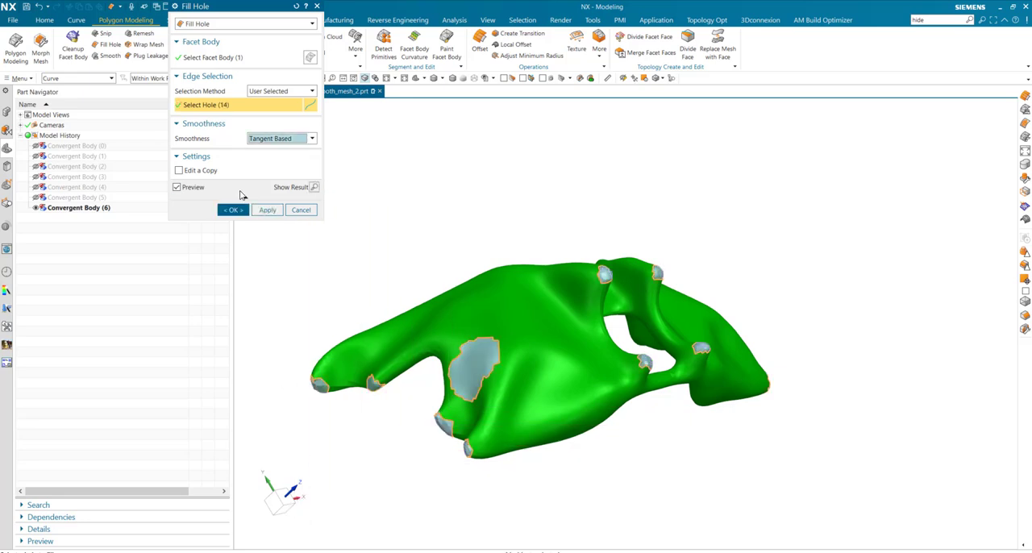
{"action": "left_click", "coordinate": [232, 209]}
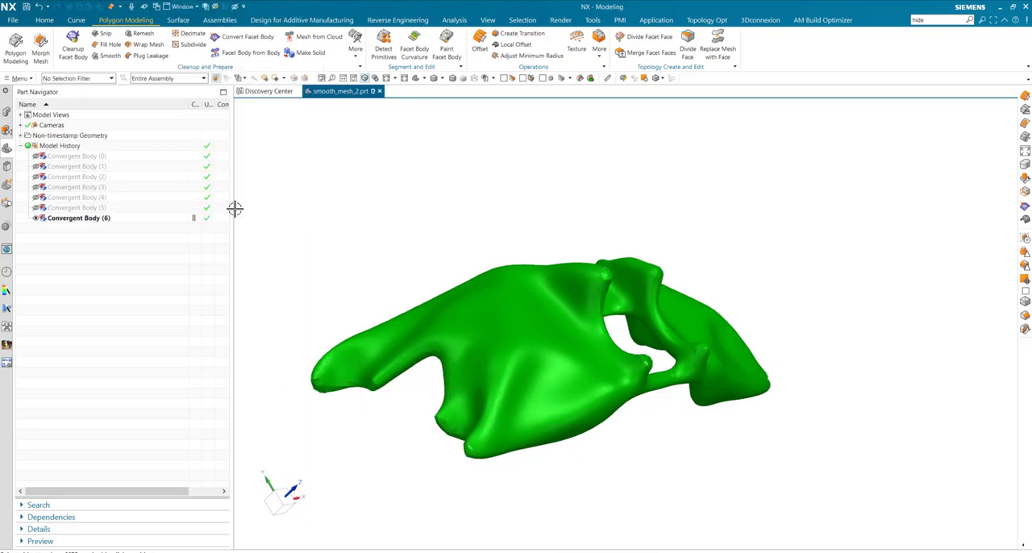
Smooth the whole facet body of Convergent Body (6) with smoothing factor 14 and 1 iteration, and finish the Smooth command
{"action": "left_click", "coordinate": [65, 218]}
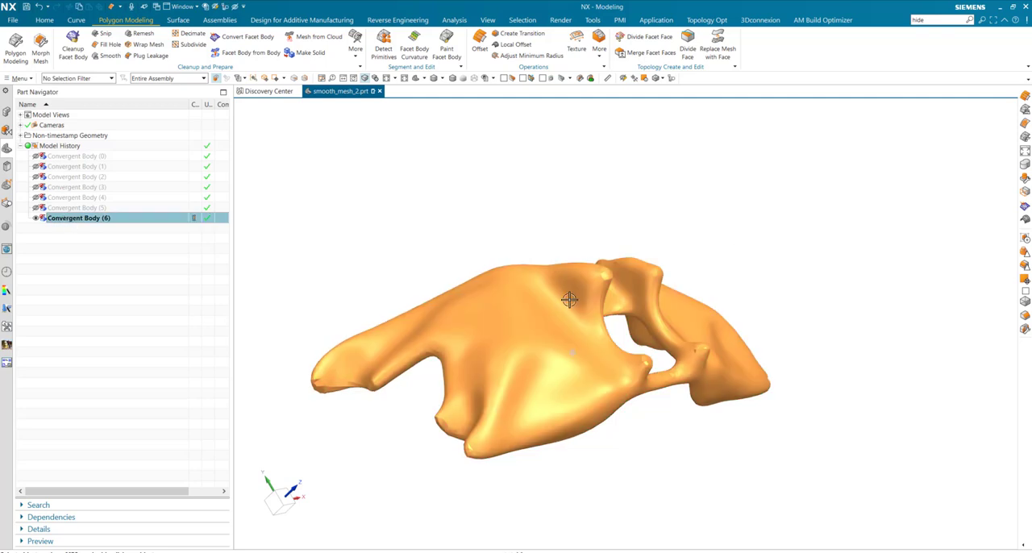
{"action": "middle_click_drag", "start_coordinate": [569, 299], "coordinate": [731, 325]}
{"action": "key", "text": "Escape"}
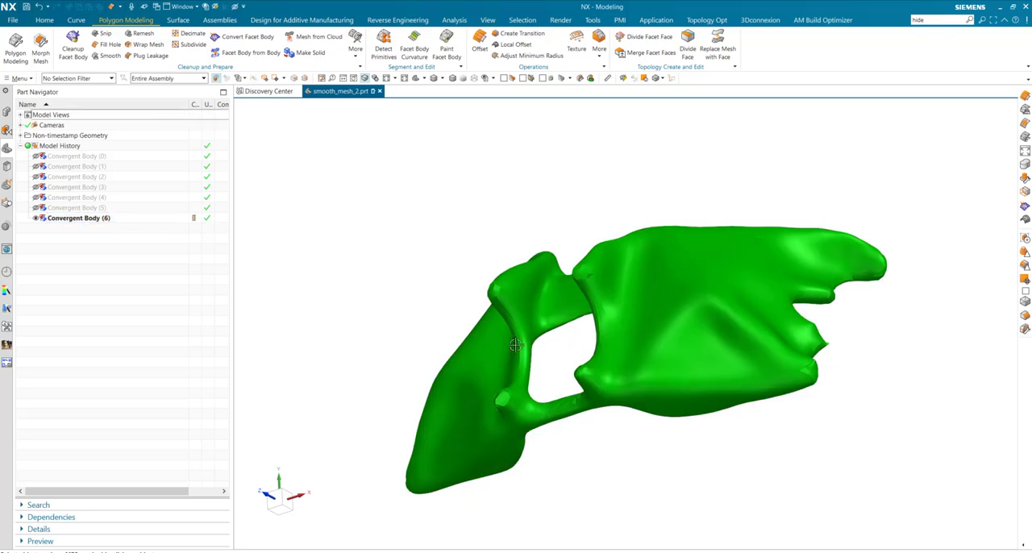
{"action": "middle_click_drag", "start_coordinate": [942, 417], "coordinate": [768, 393]}
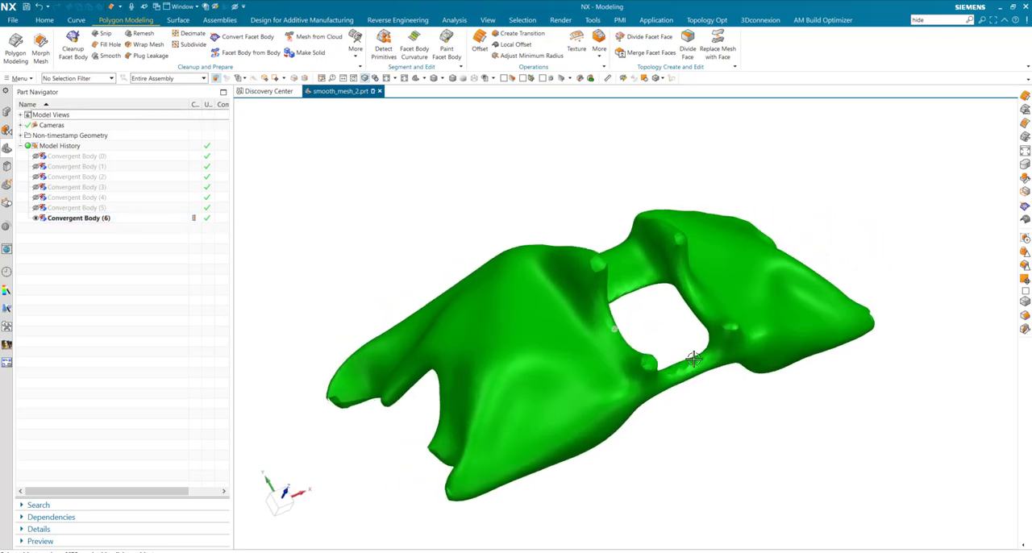
{"action": "left_click", "coordinate": [110, 56]}
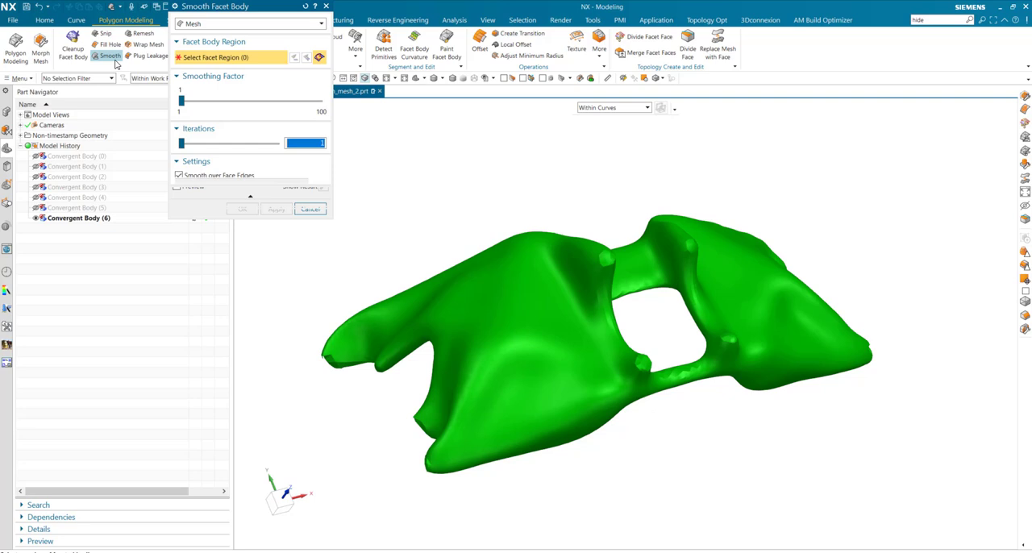
{"action": "left_click", "coordinate": [509, 315]}
{"action": "left_click_drag", "start_coordinate": [182, 103], "coordinate": [192, 104]}
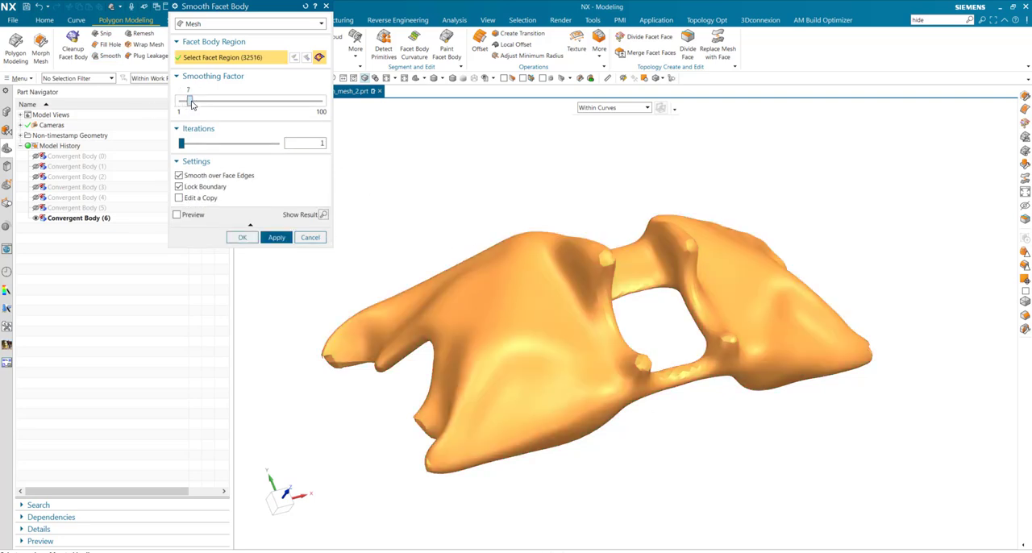
{"action": "left_click", "coordinate": [275, 237]}
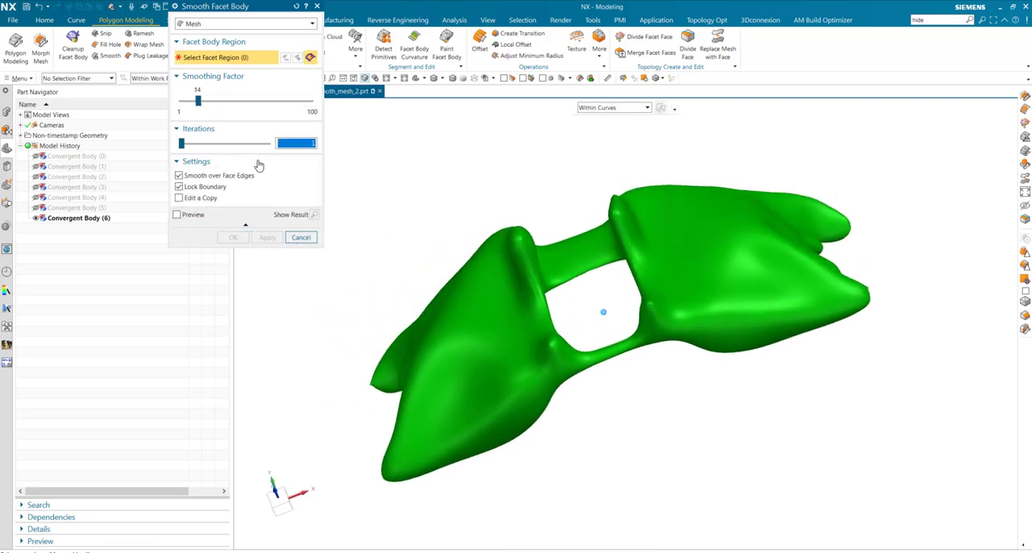
{"action": "left_click", "coordinate": [300, 237]}
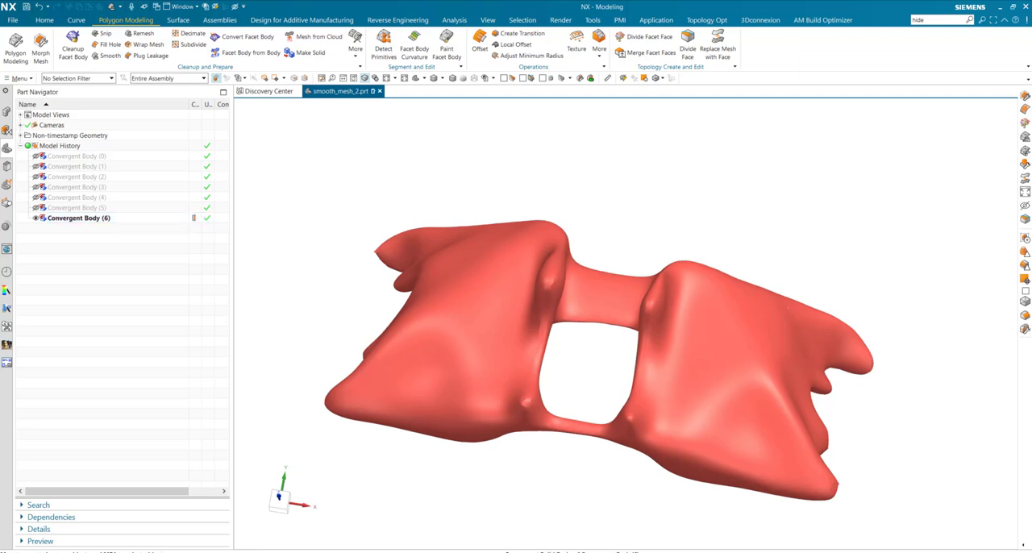
Show the hidden ring bodies, Convergent Body (0) through (5), alongside the smoothed bracket
{"action": "left_click", "coordinate": [514, 292]}
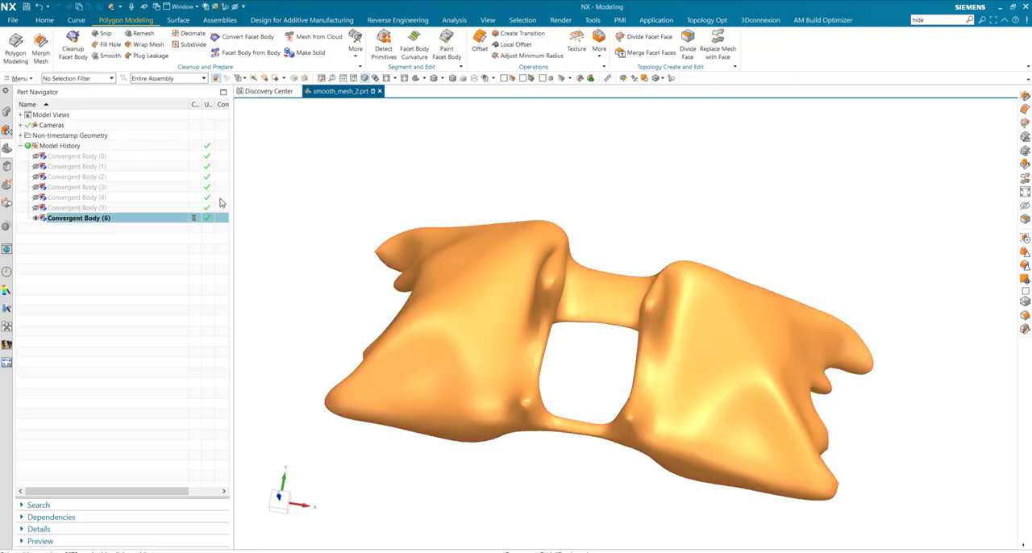
{"action": "key", "text": "Escape"}
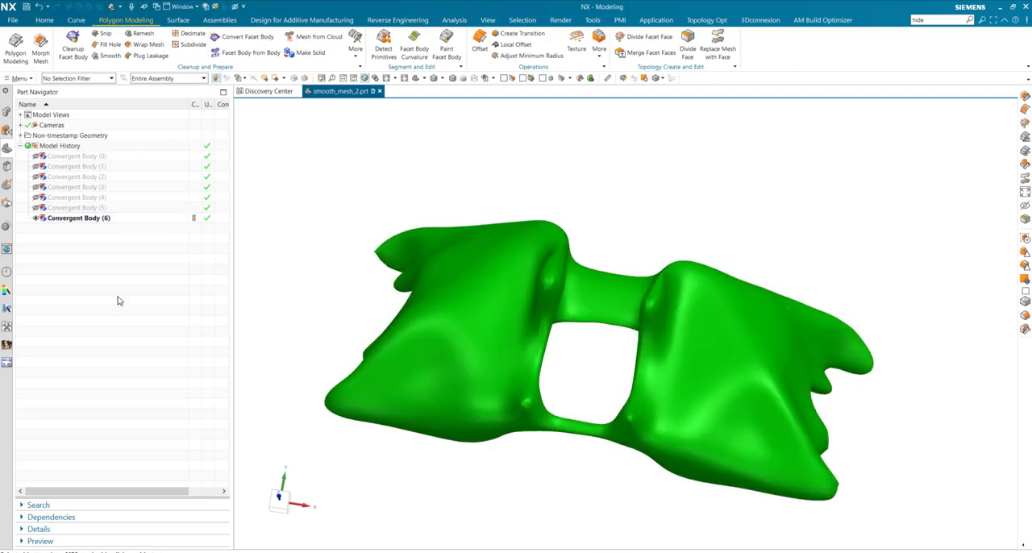
{"action": "left_click", "coordinate": [70, 210]}
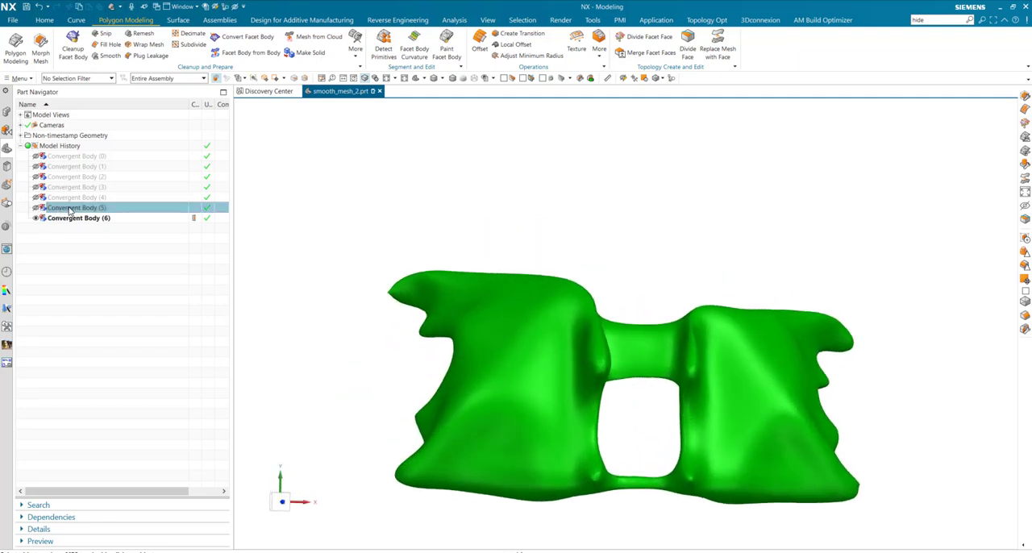
{"action": "left_click", "coordinate": [70, 156], "text": "shift"}
{"action": "left_click", "coordinate": [36, 160]}
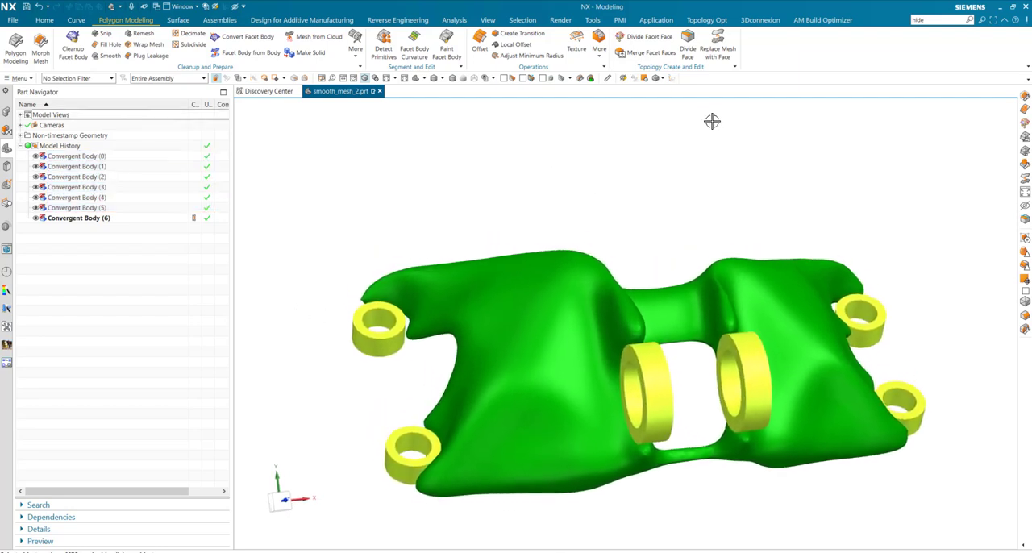
Replace the inner and outer round mesh regions of all six rings with cylinder faces using Replace Mesh with Face
{"action": "left_click", "coordinate": [719, 42]}
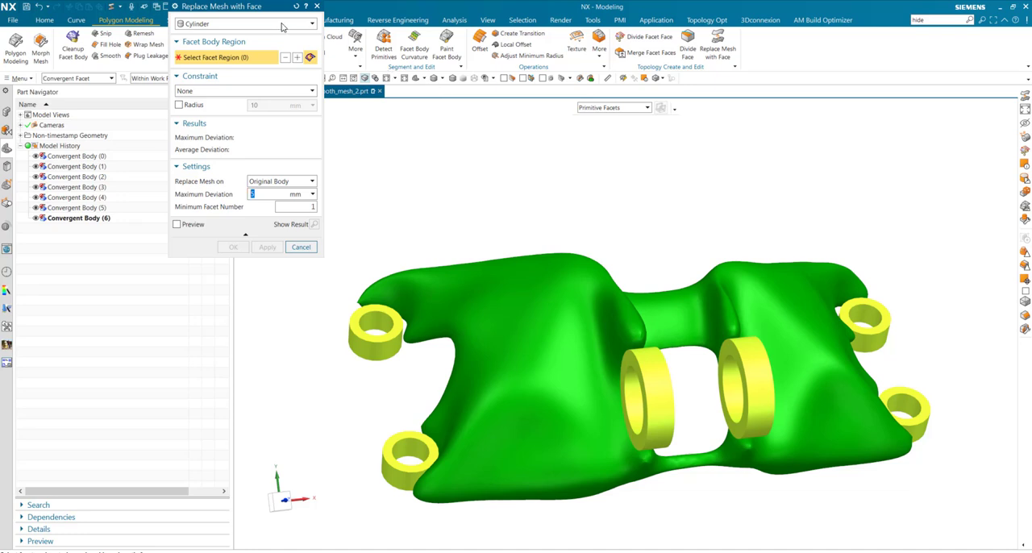
{"action": "left_click", "coordinate": [376, 322]}
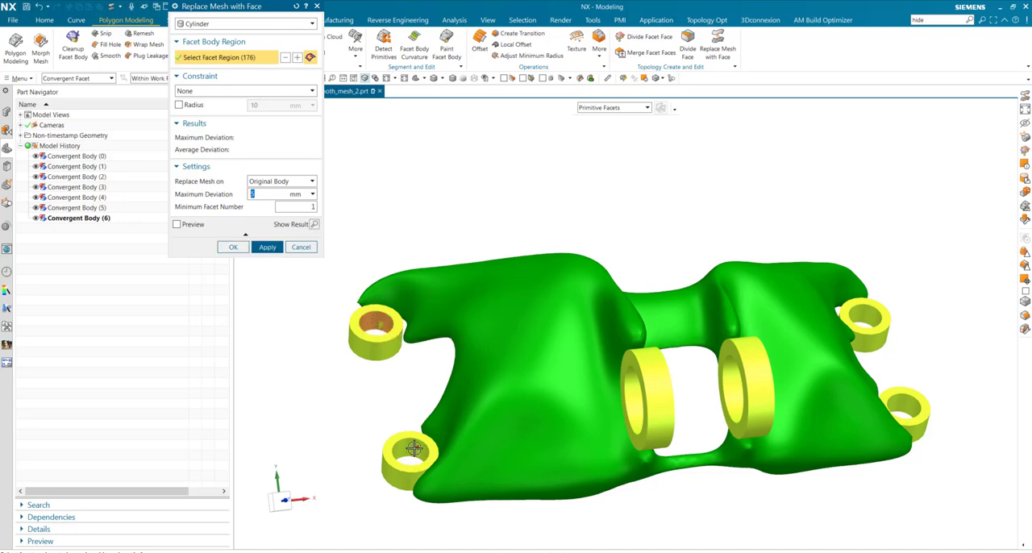
{"action": "left_click", "coordinate": [413, 448]}
{"action": "left_click", "coordinate": [874, 314]}
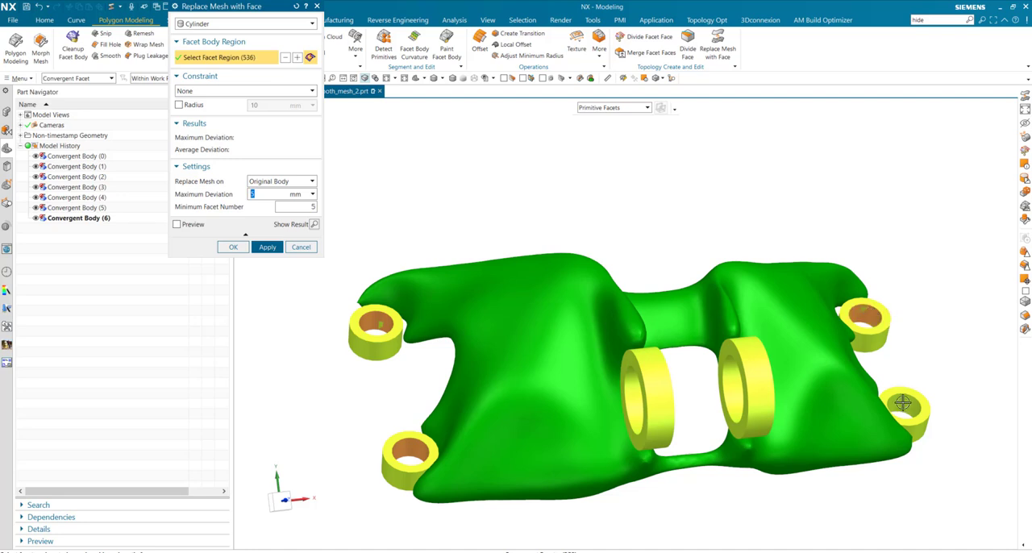
{"action": "left_click", "coordinate": [731, 386]}
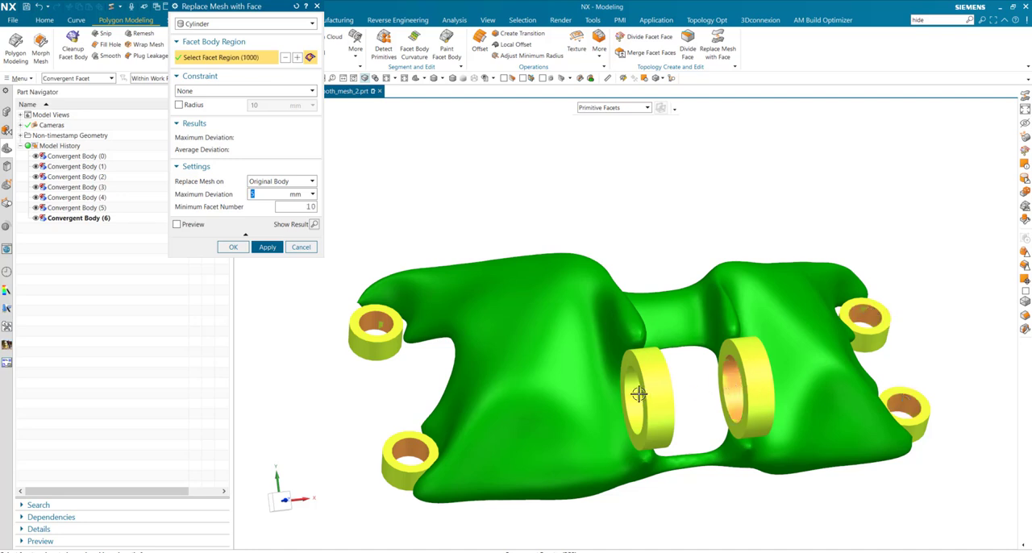
{"action": "left_click", "coordinate": [638, 394]}
{"action": "left_click", "coordinate": [658, 372]}
{"action": "left_click", "coordinate": [756, 368]}
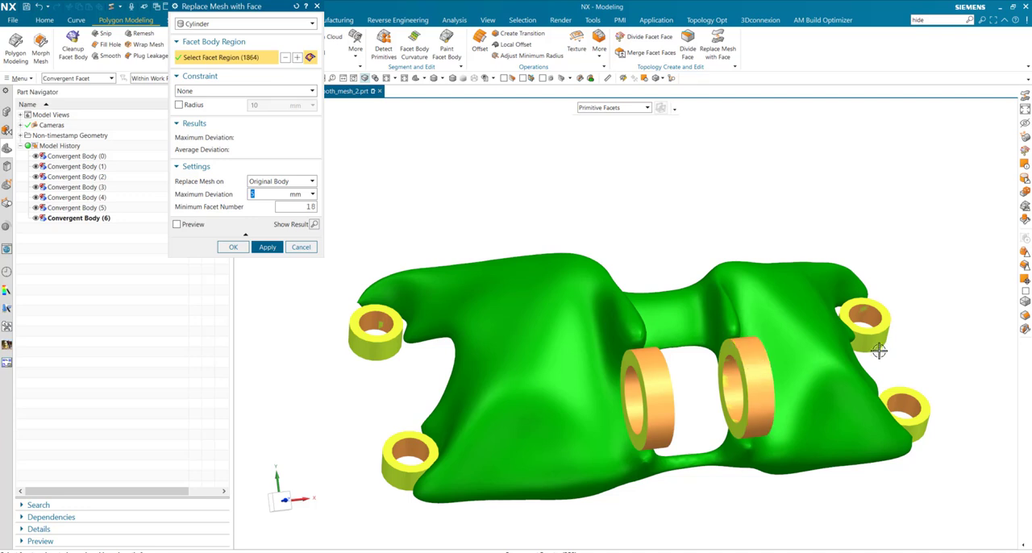
{"action": "left_click", "coordinate": [876, 340]}
{"action": "left_click", "coordinate": [919, 433]}
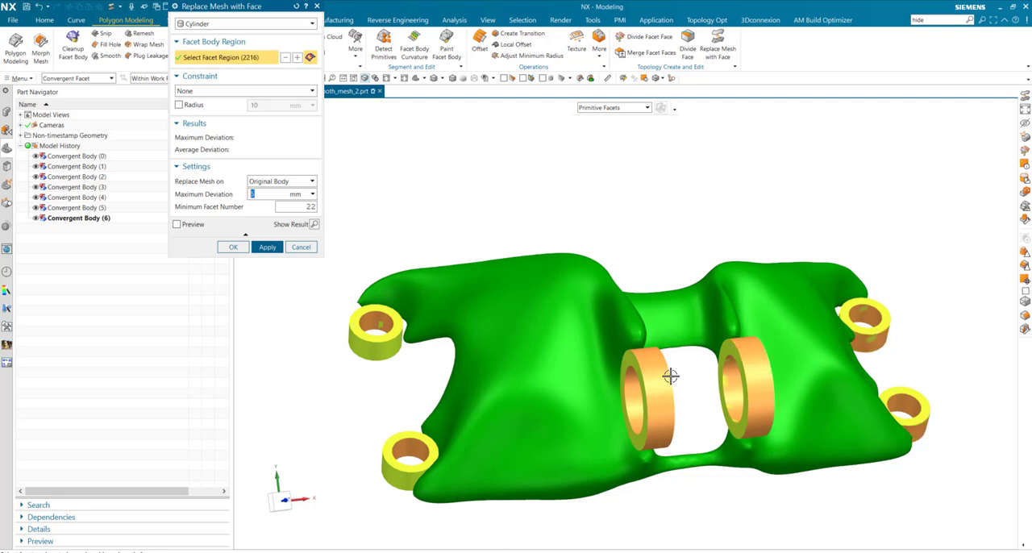
{"action": "left_click", "coordinate": [384, 349]}
{"action": "left_click", "coordinate": [391, 473]}
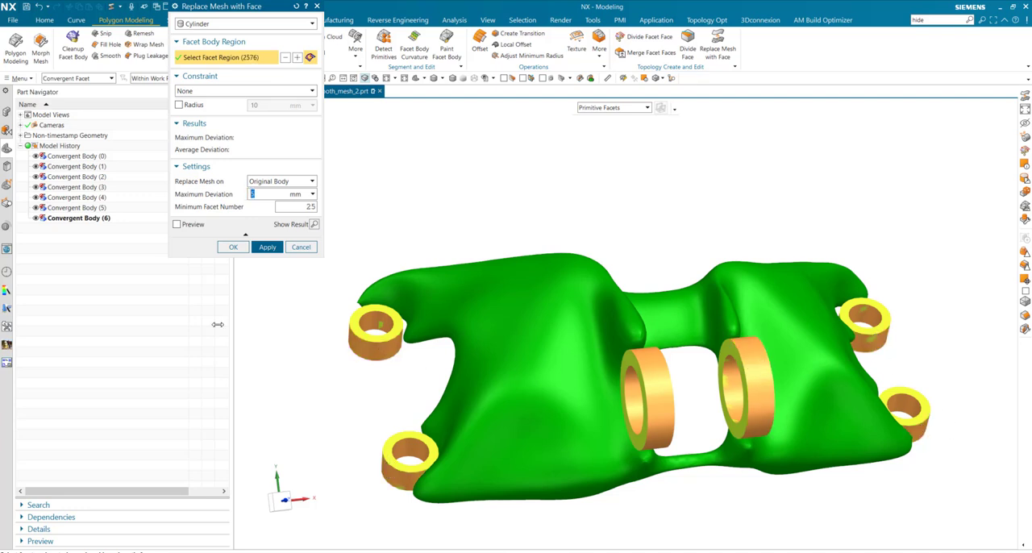
{"action": "left_click", "coordinate": [266, 246]}
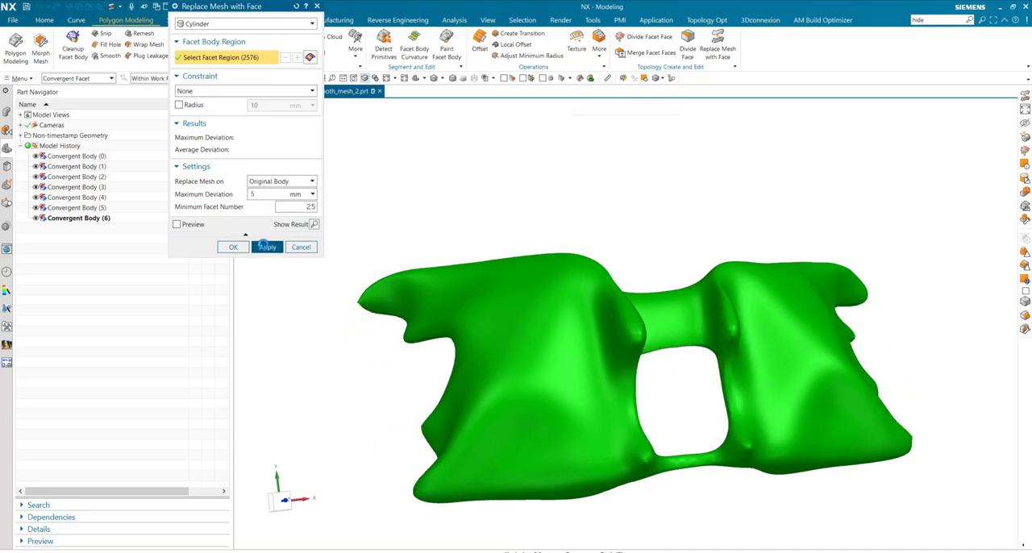
Set the replacement type to Plane and select the flat facet regions on the front sides of all six rings
{"action": "left_click", "coordinate": [252, 23]}
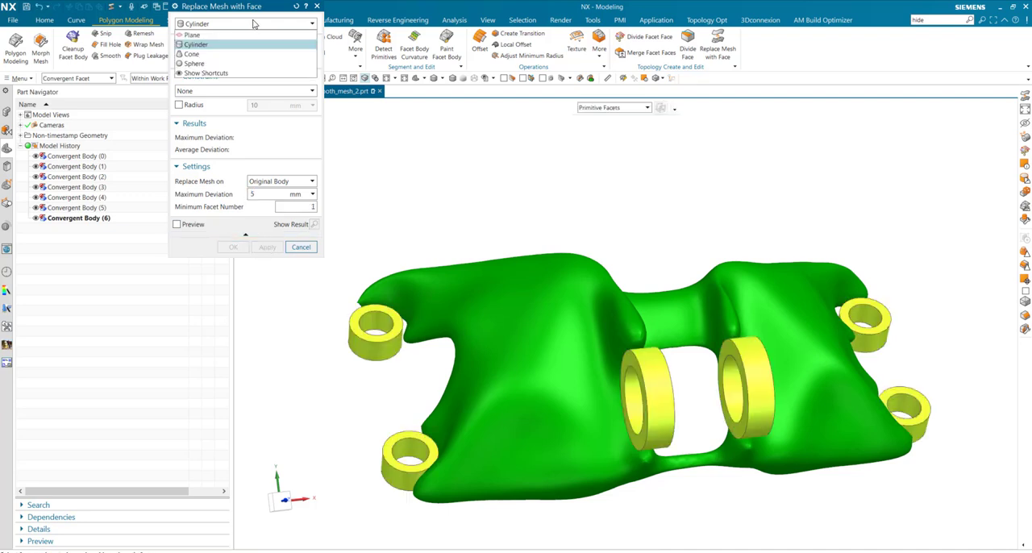
{"action": "left_click", "coordinate": [218, 35]}
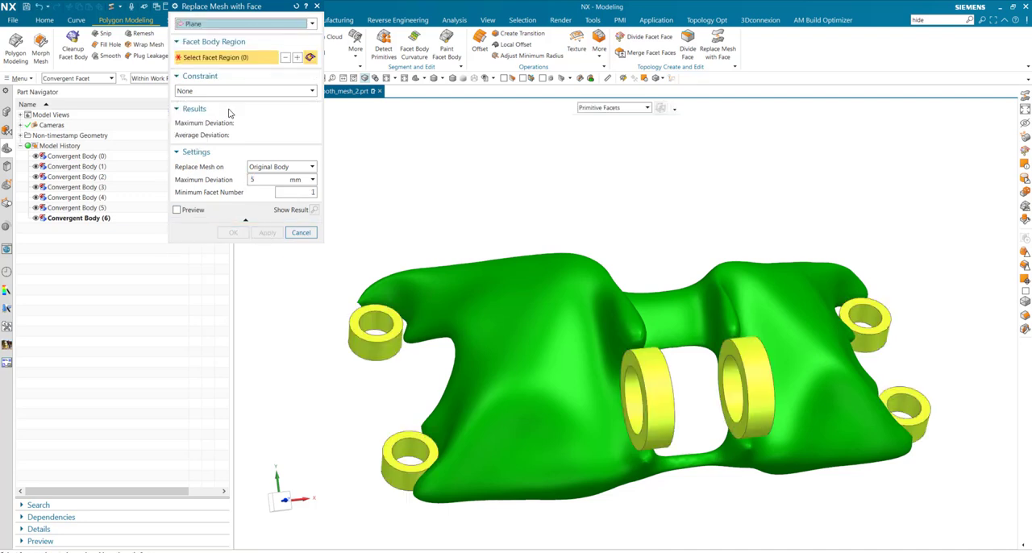
{"action": "left_click", "coordinate": [393, 332]}
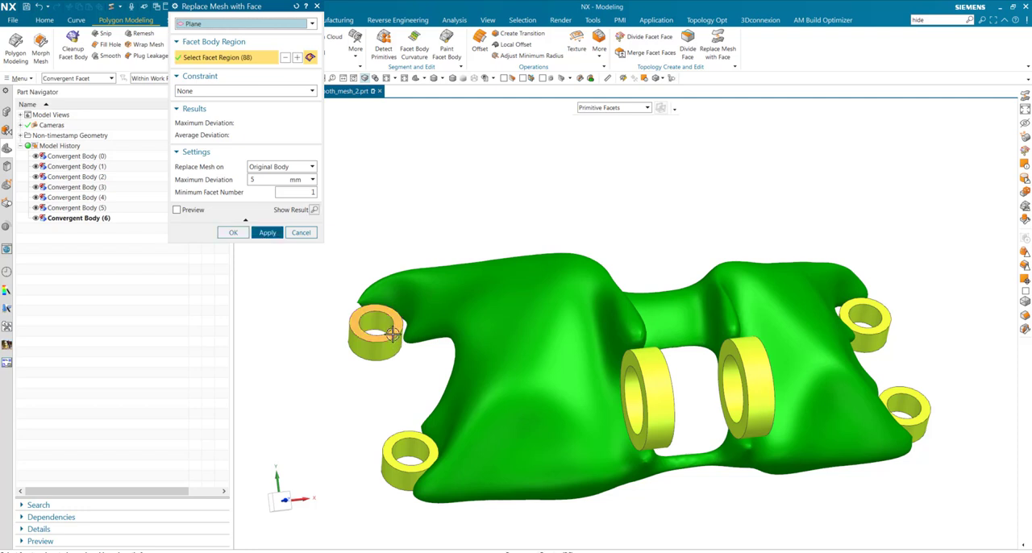
{"action": "left_click", "coordinate": [411, 436]}
{"action": "left_click", "coordinate": [640, 440]}
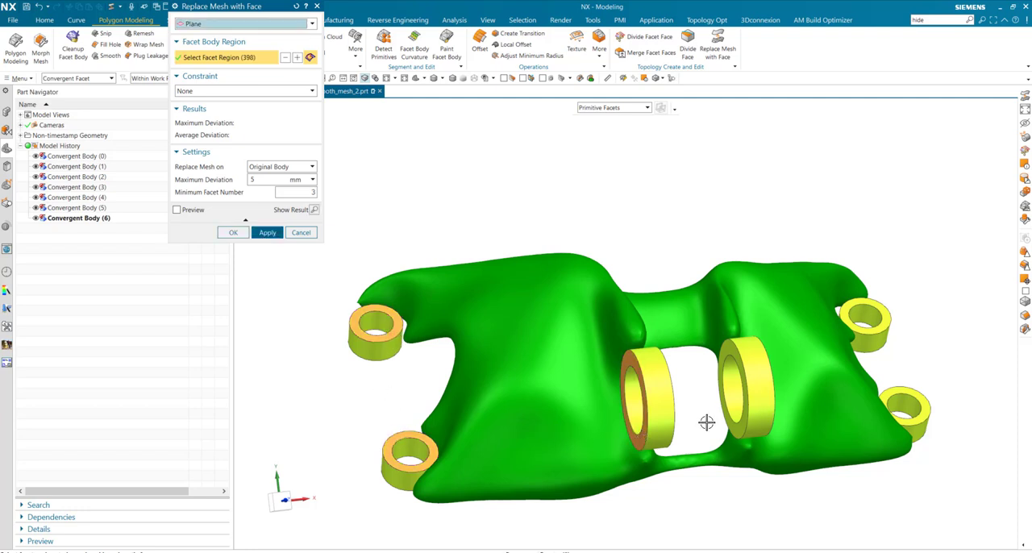
{"action": "left_click", "coordinate": [736, 430]}
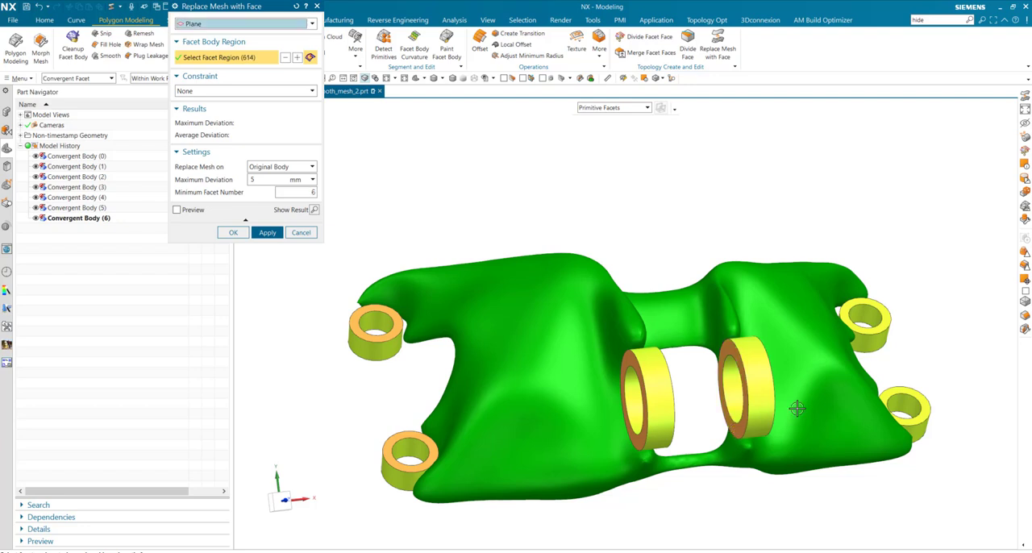
{"action": "left_click", "coordinate": [883, 324]}
{"action": "left_click", "coordinate": [919, 394]}
Add the flat facet regions on the opposite sides of all six rings, replace the selected regions with planes, and finish Replace Mesh with Face
{"action": "middle_click_drag", "start_coordinate": [746, 407], "coordinate": [578, 369]}
{"action": "left_click", "coordinate": [578, 369]}
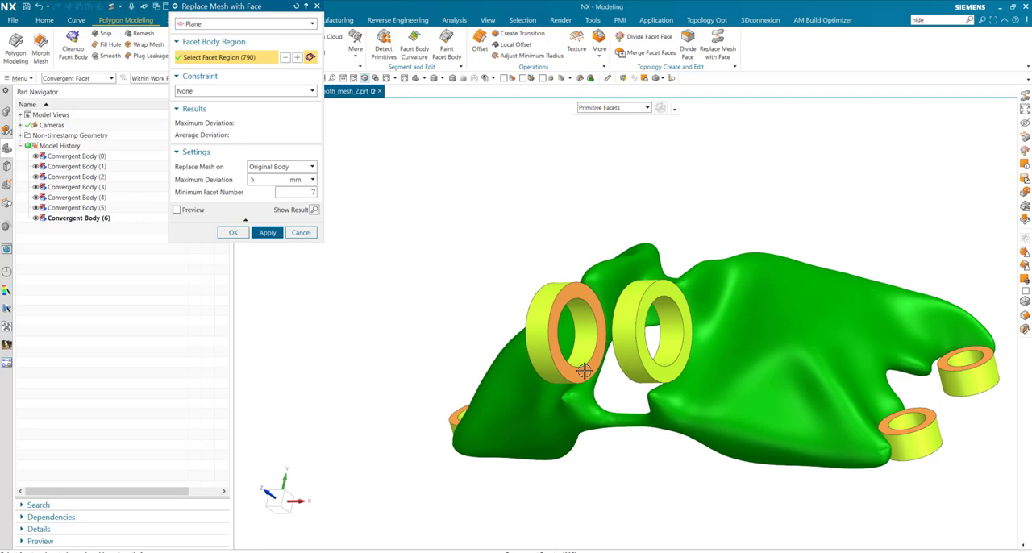
{"action": "left_click", "coordinate": [653, 368]}
{"action": "middle_click_drag", "start_coordinate": [895, 481], "coordinate": [924, 212]}
{"action": "left_click", "coordinate": [920, 212]}
{"action": "left_click", "coordinate": [954, 281]}
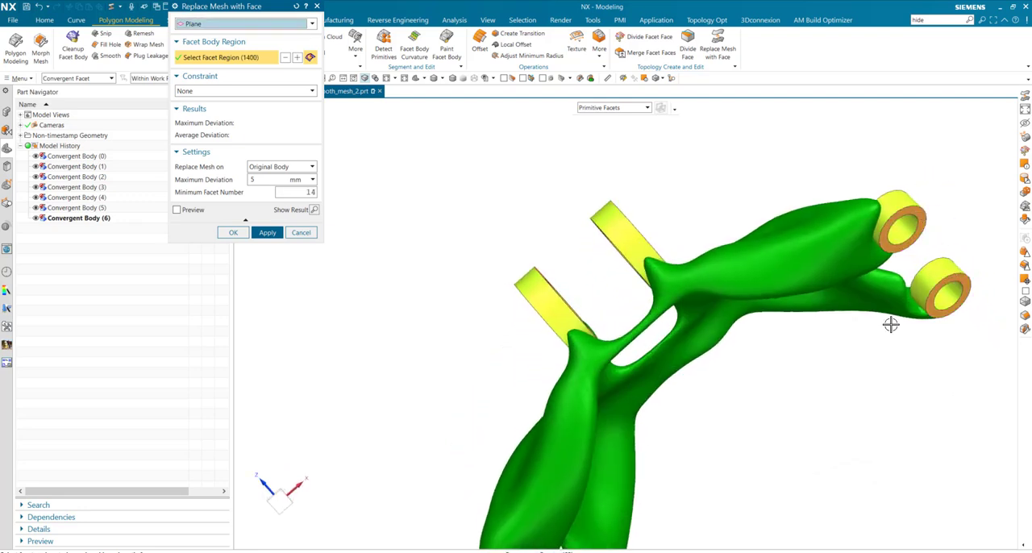
{"action": "middle_click_drag", "start_coordinate": [892, 323], "coordinate": [570, 441]}
{"action": "left_click", "coordinate": [553, 443]}
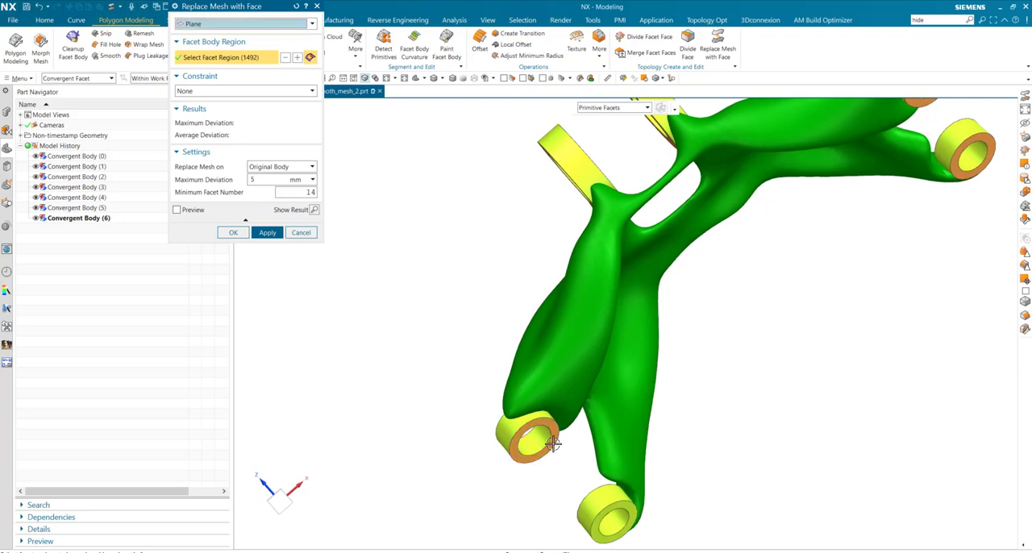
{"action": "left_click", "coordinate": [621, 505]}
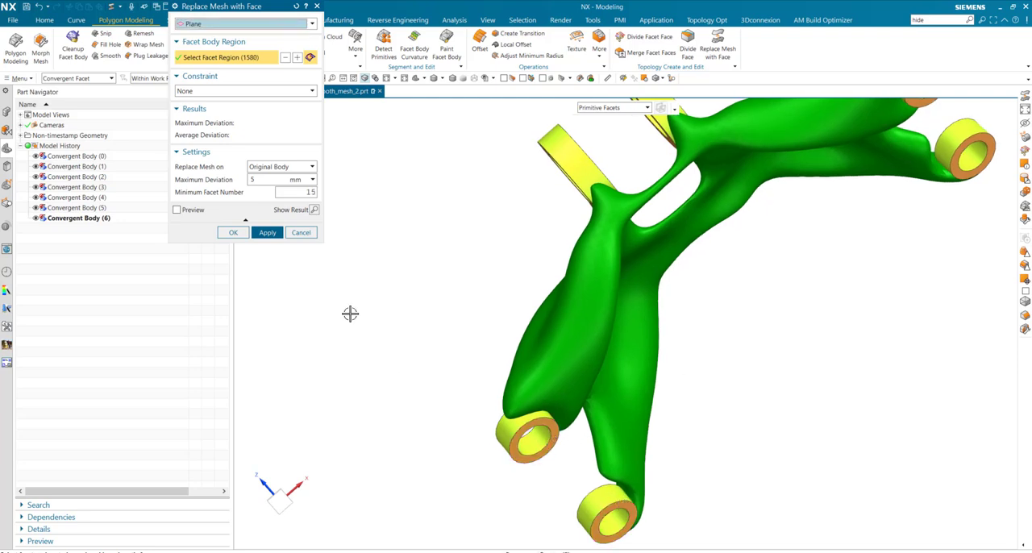
{"action": "left_click", "coordinate": [267, 233]}
{"action": "middle_click_drag", "start_coordinate": [404, 278], "coordinate": [398, 350]}
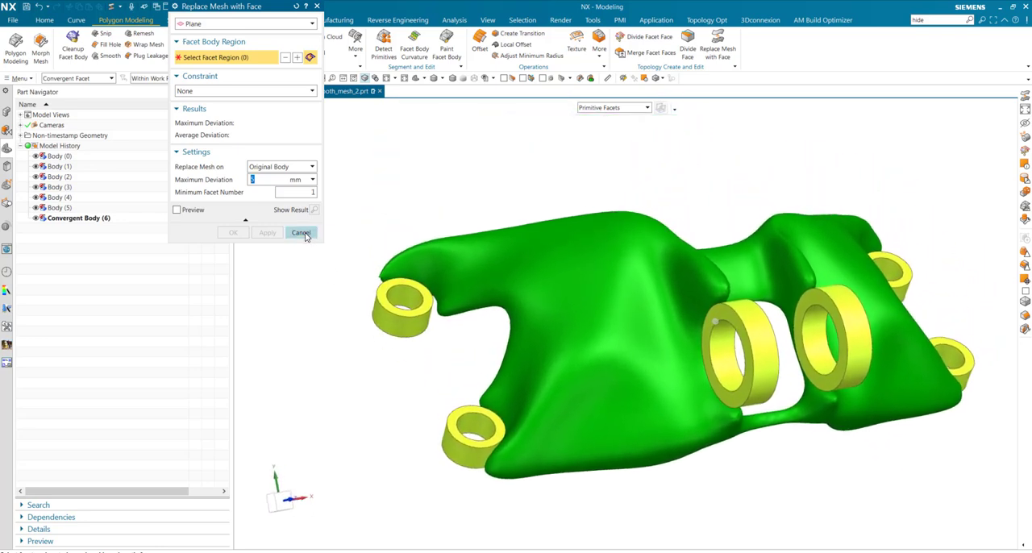
{"action": "left_click", "coordinate": [303, 234]}
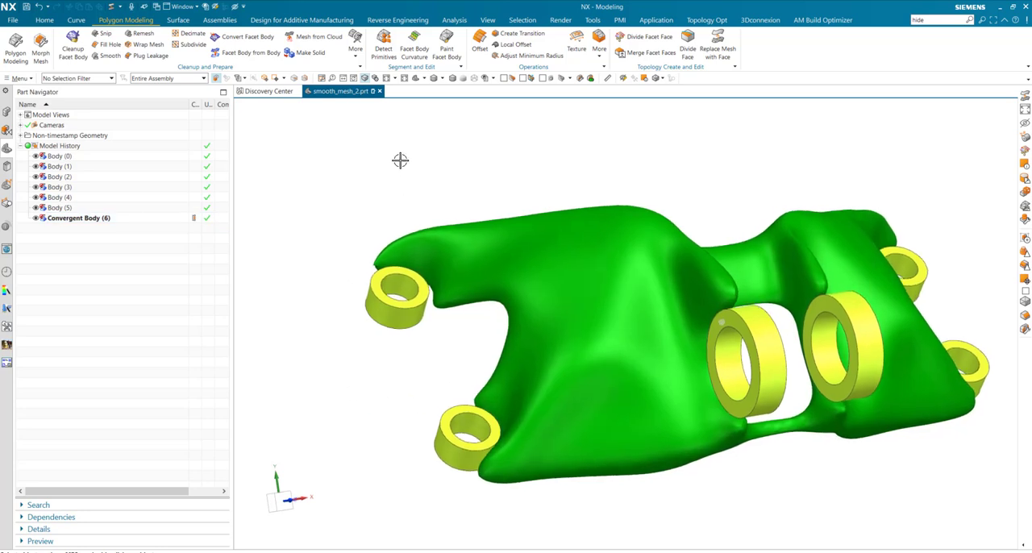
Use Radial Dimension to set the outer diameter of the four small mounting rings to 22 mm, with face selection enabled
{"action": "left_click", "coordinate": [78, 78]}
{"action": "left_click", "coordinate": [60, 130]}
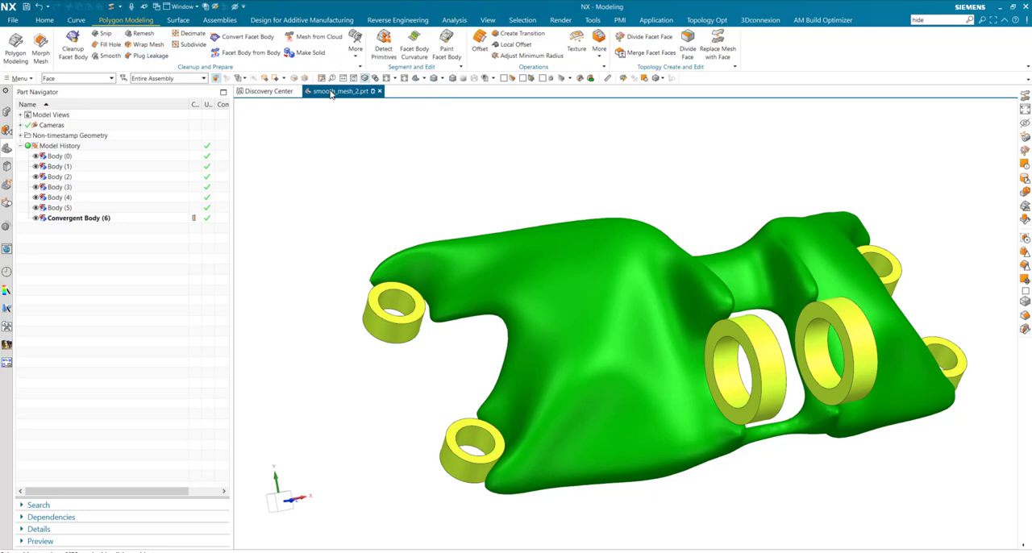
{"action": "left_click", "coordinate": [45, 20]}
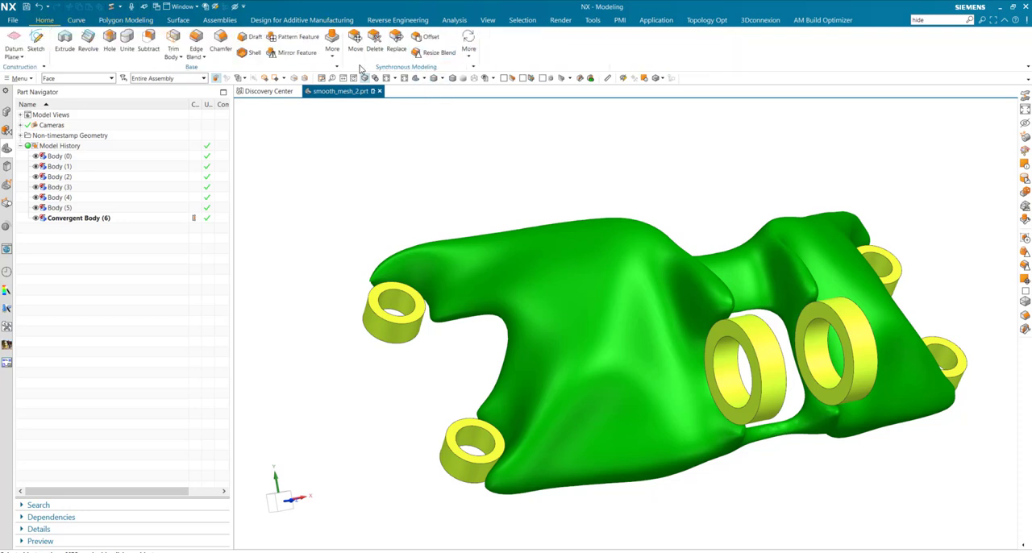
{"action": "left_click", "coordinate": [468, 44]}
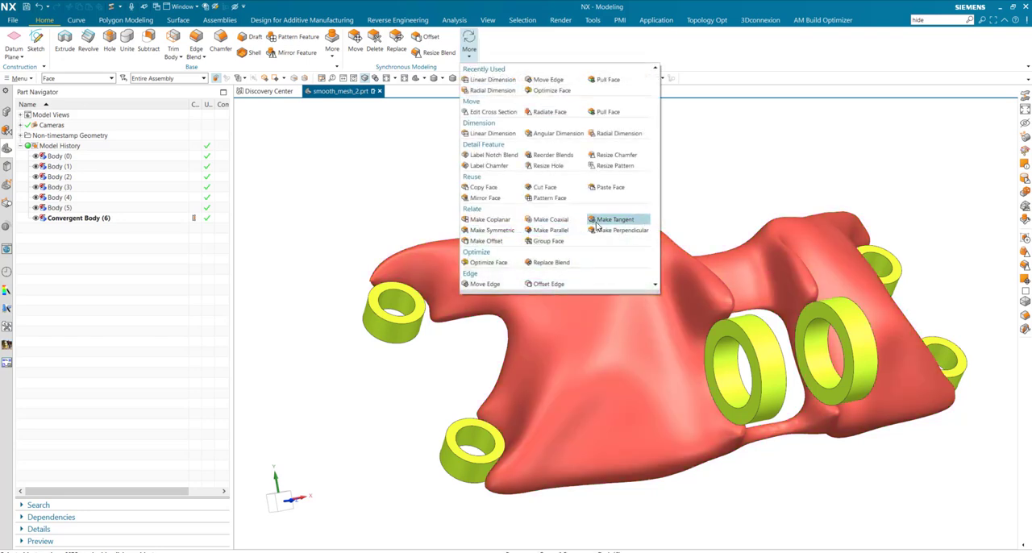
{"action": "left_click", "coordinate": [611, 136]}
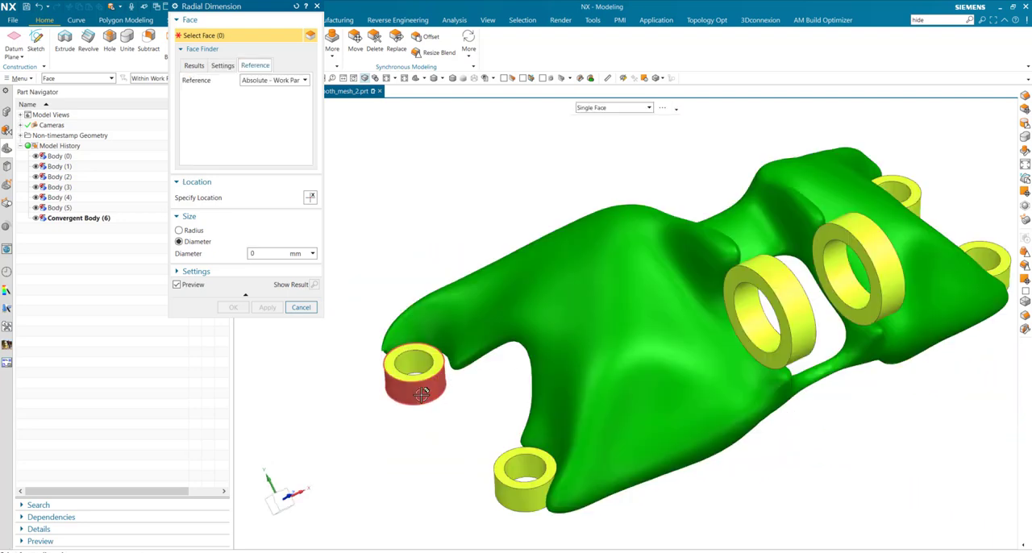
{"action": "left_click", "coordinate": [422, 393]}
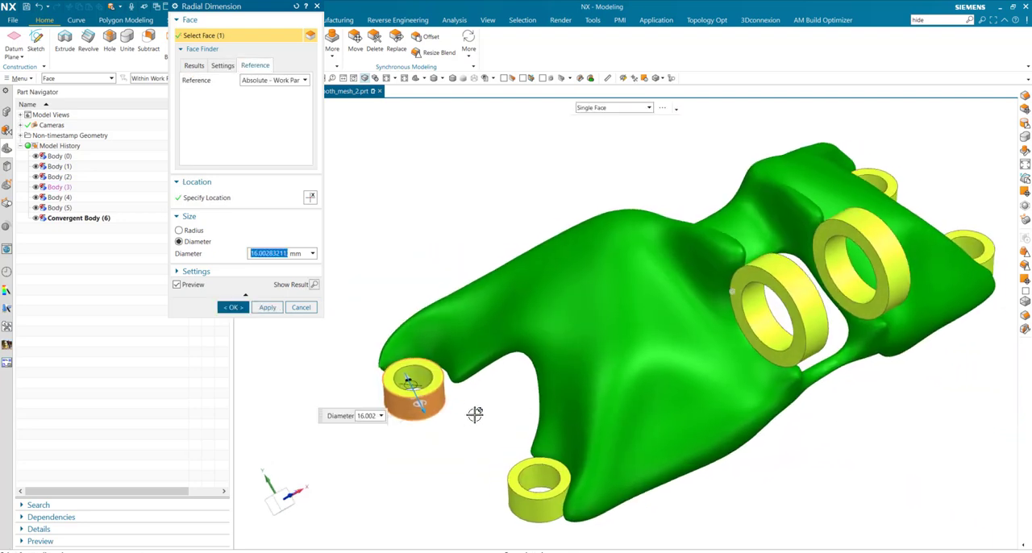
{"action": "left_click", "coordinate": [969, 283]}
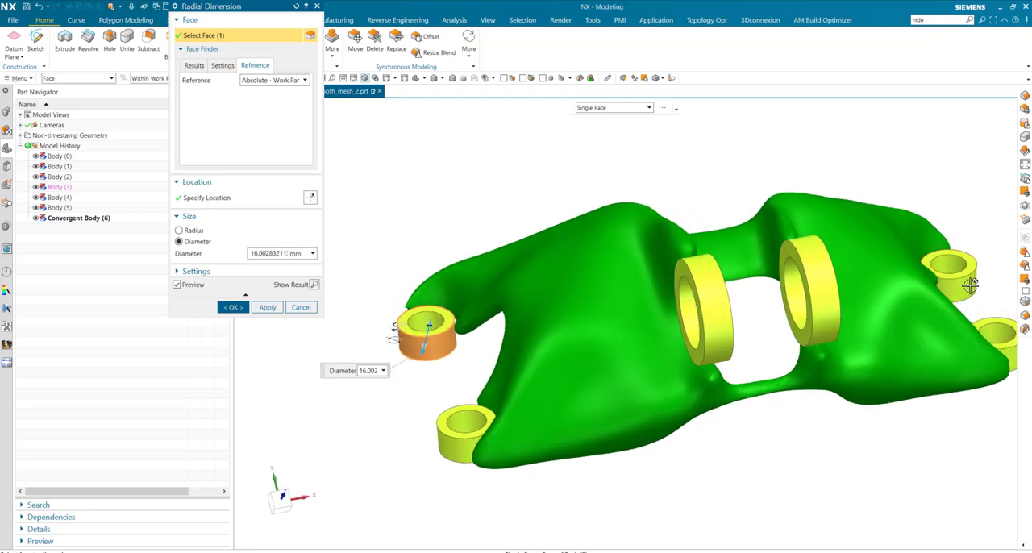
{"action": "left_click", "coordinate": [1012, 354]}
{"action": "left_click", "coordinate": [450, 455]}
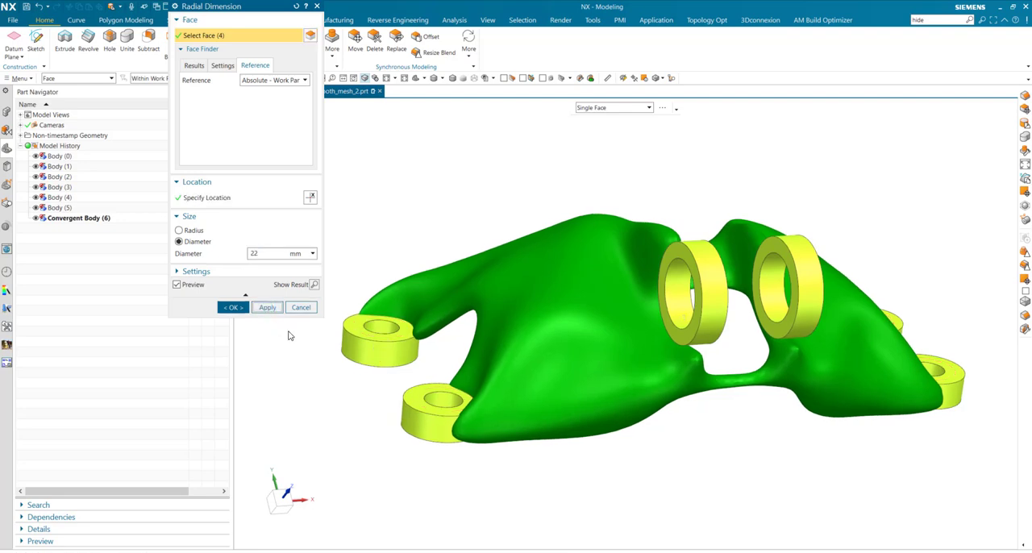
Set the hole diameter of the four small mounting rings to 10.3 mm with Radial Dimension
{"action": "left_click", "coordinate": [365, 341]}
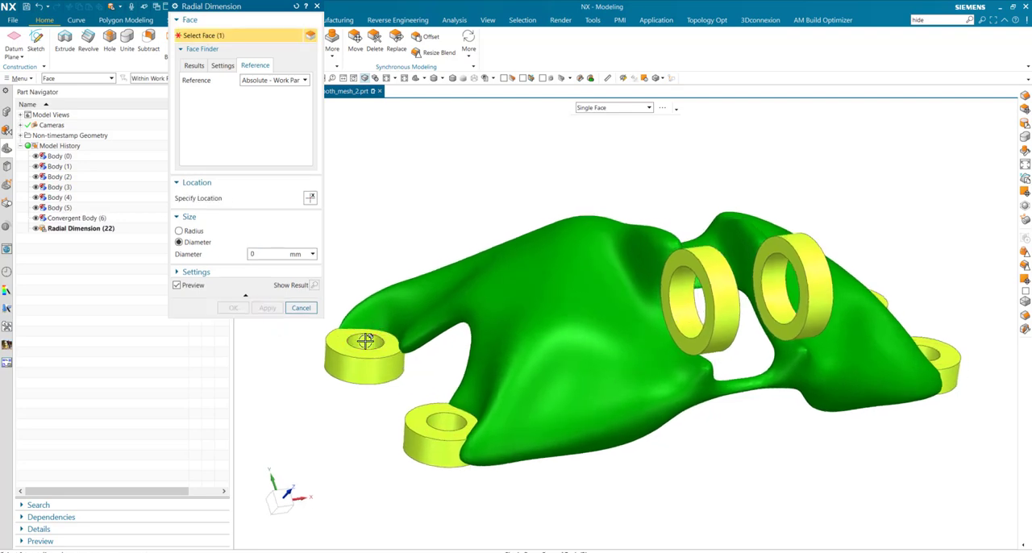
{"action": "left_click", "coordinate": [445, 420]}
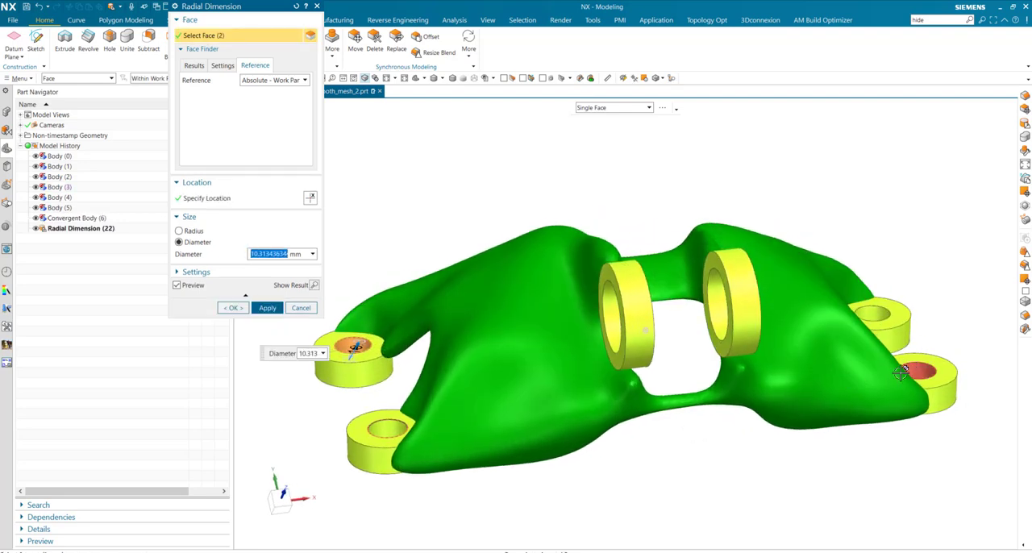
{"action": "left_click", "coordinate": [901, 372]}
{"action": "left_click", "coordinate": [875, 313]}
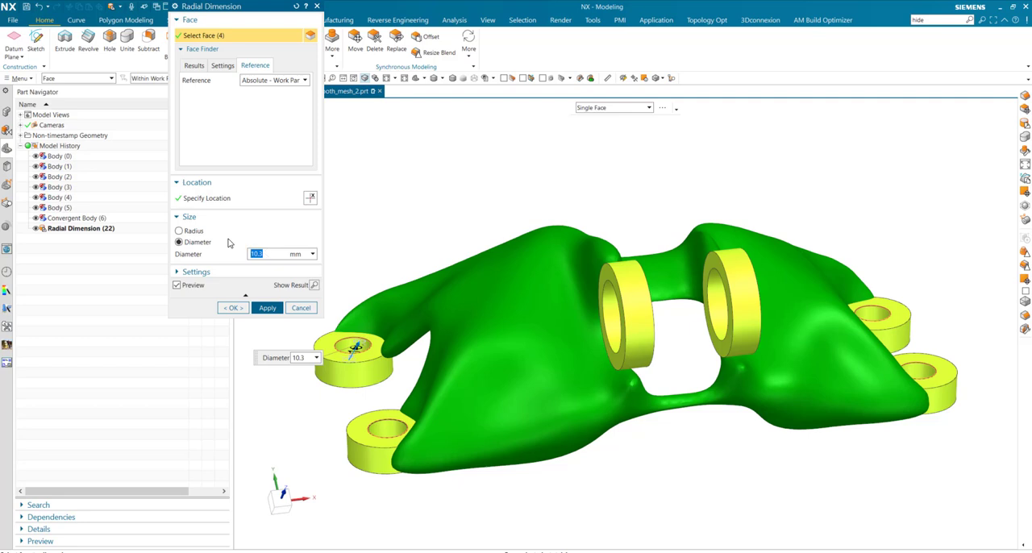
{"action": "left_click", "coordinate": [266, 307]}
Set the outer diameter of the two large upright rings to 35 mm, trying 32 mm first
{"action": "middle_click_drag", "start_coordinate": [469, 357], "coordinate": [730, 270]}
{"action": "left_click", "coordinate": [729, 223]}
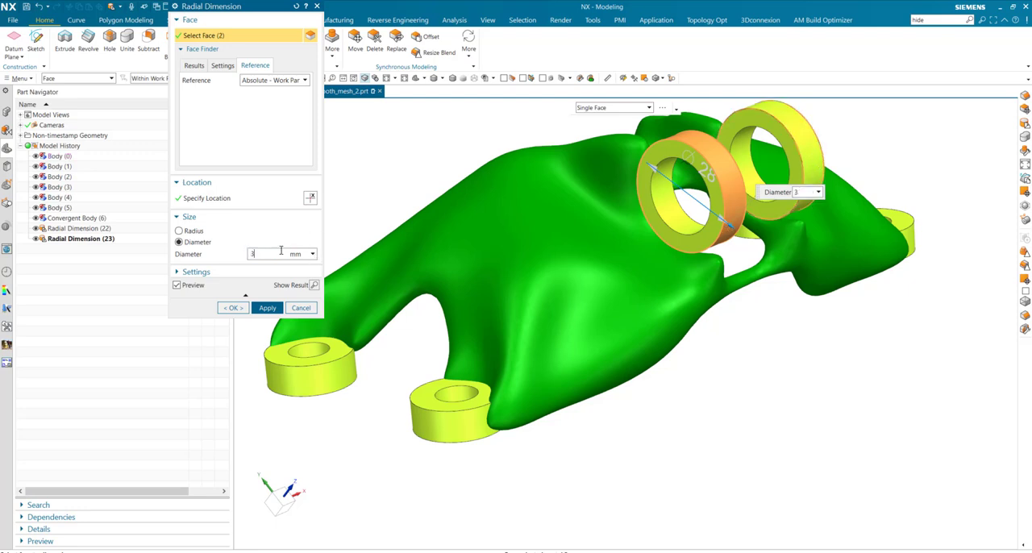
{"action": "key", "text": "Return"}
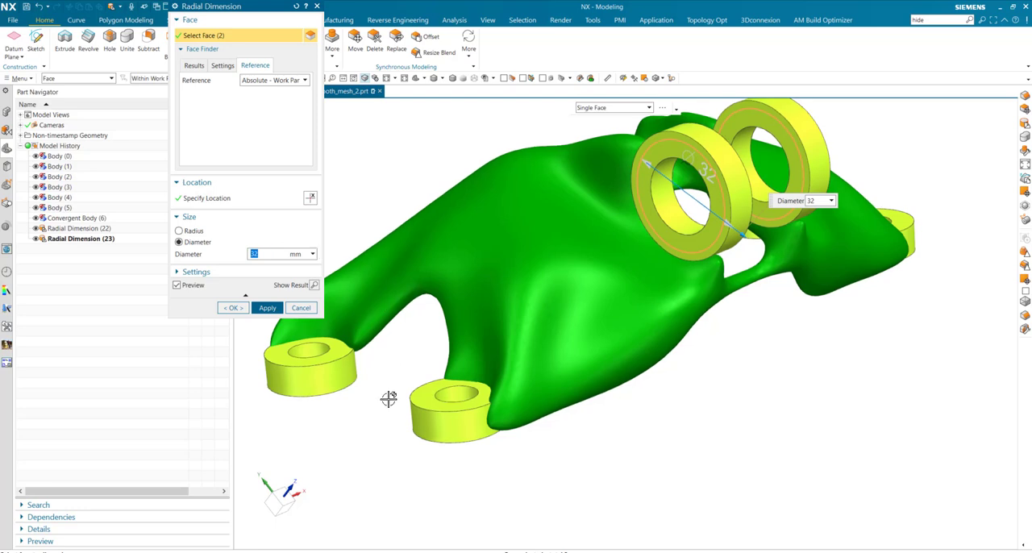
{"action": "middle_click_drag", "start_coordinate": [639, 312], "coordinate": [726, 281]}
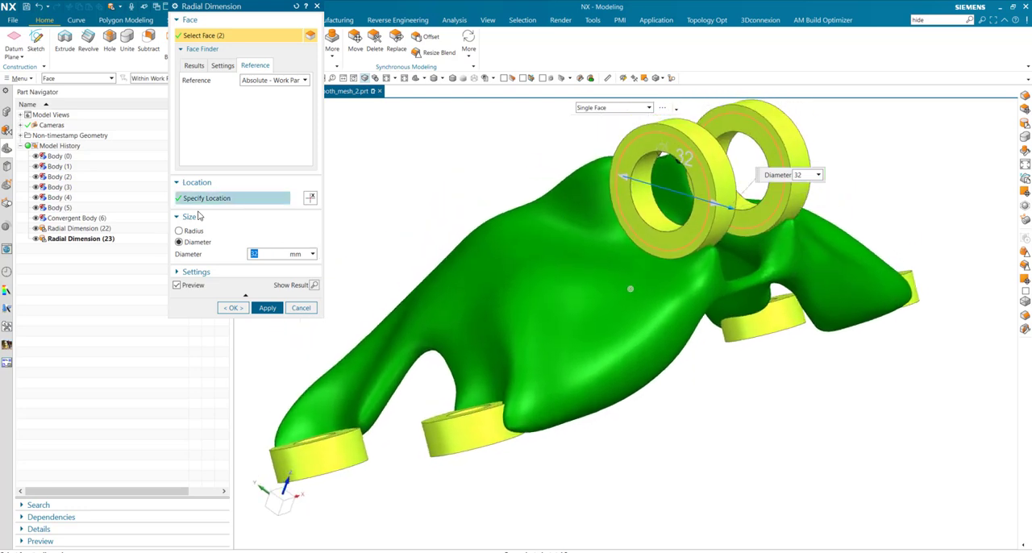
{"action": "type", "text": "3"}
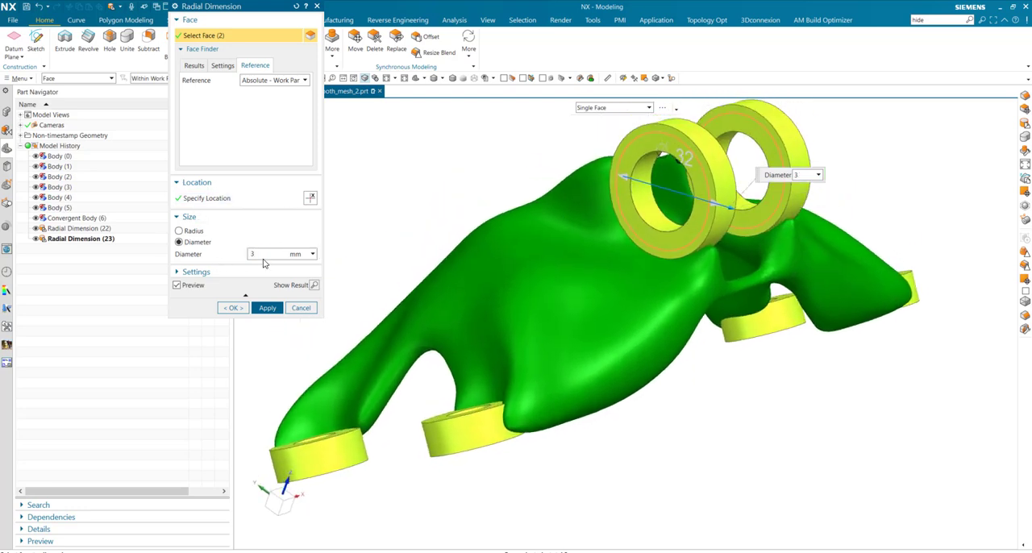
{"action": "type", "text": "5"}
{"action": "key", "text": "Return"}
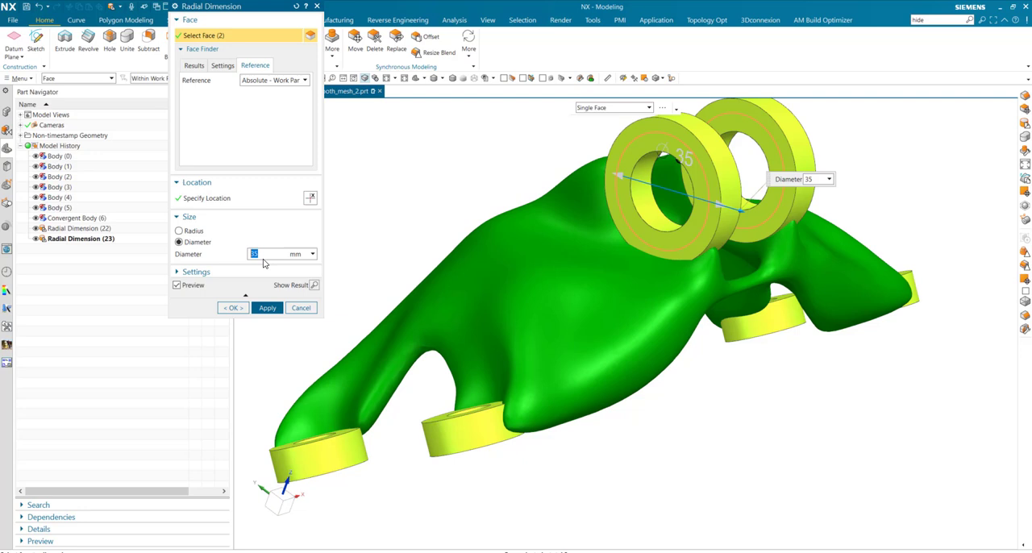
{"action": "left_click", "coordinate": [268, 310]}
Set the hole diameter of the two large upright rings to 20 mm and finish Radial Dimension
{"action": "left_click", "coordinate": [654, 206]}
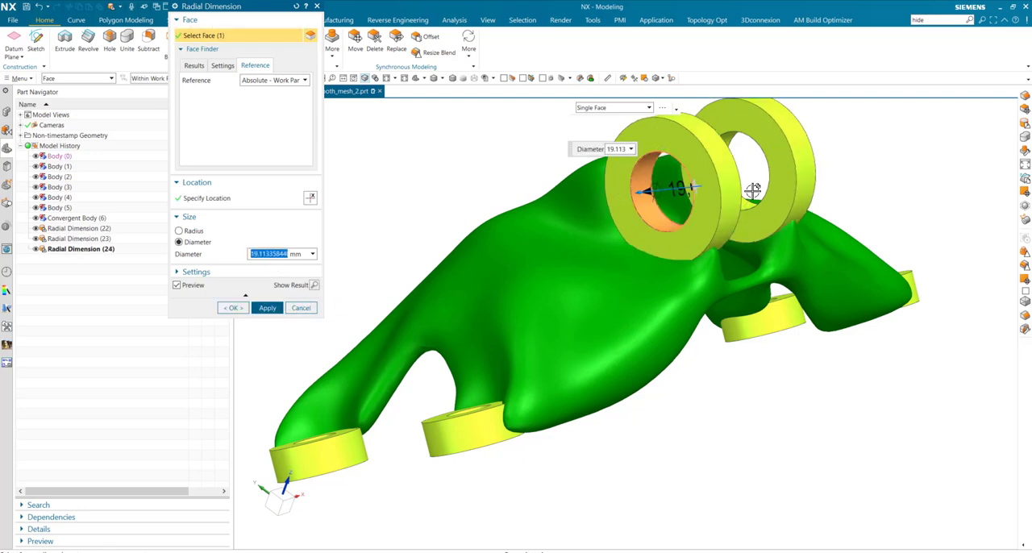
{"action": "middle_click_drag", "start_coordinate": [655, 206], "coordinate": [731, 227]}
{"action": "left_click", "coordinate": [731, 226]}
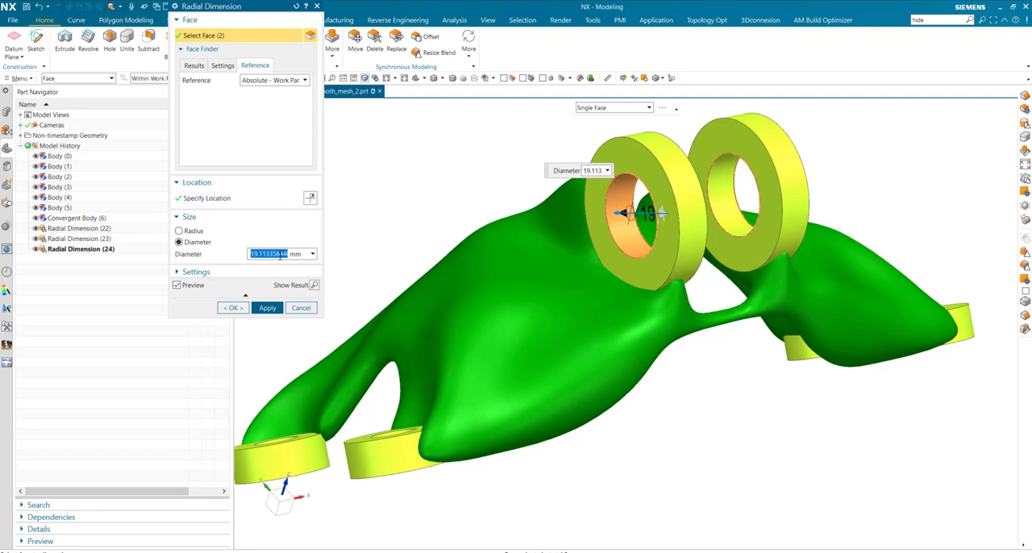
{"action": "key", "text": "Return"}
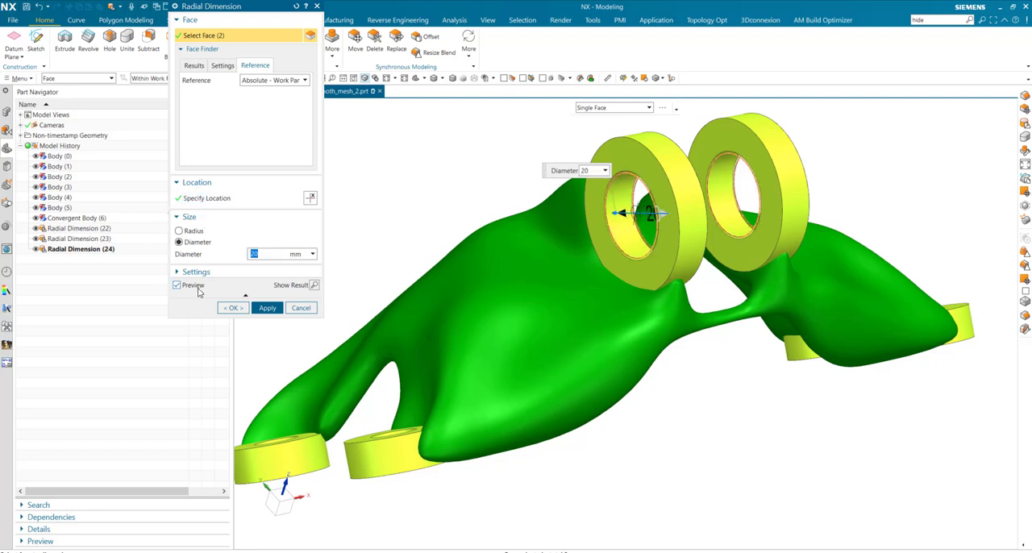
{"action": "left_click", "coordinate": [266, 308]}
{"action": "left_click", "coordinate": [300, 308]}
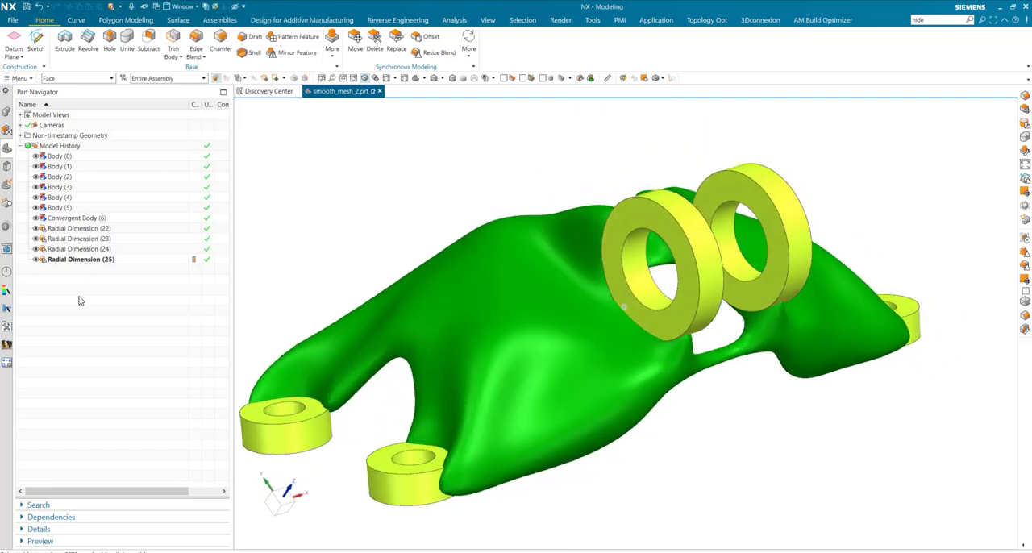
Edit the last radial dimension feature to set the large rings' hole diameter to 18 mm
{"action": "double_click", "coordinate": [73, 260]}
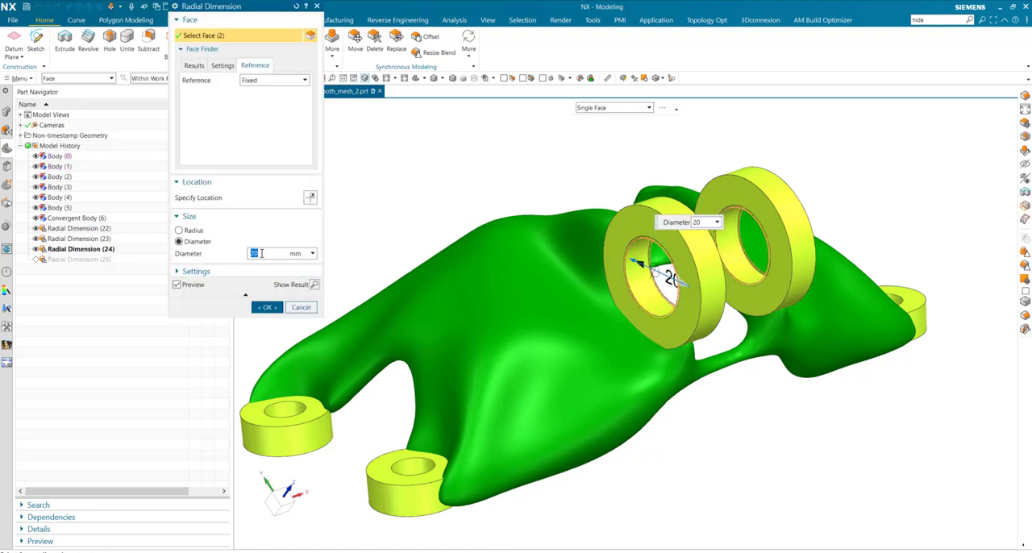
{"action": "type", "text": "18"}
{"action": "key", "text": "Return"}
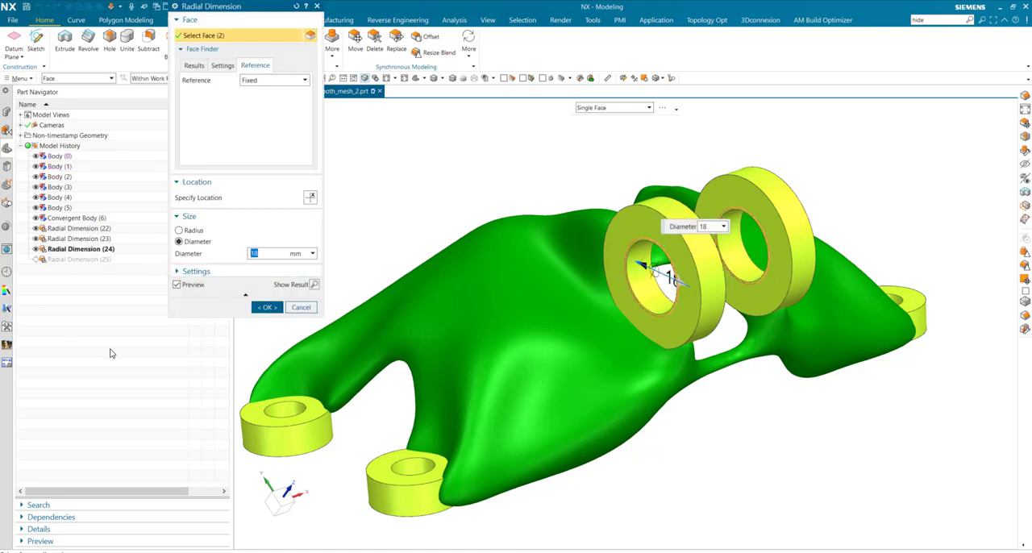
{"action": "left_click", "coordinate": [267, 307]}
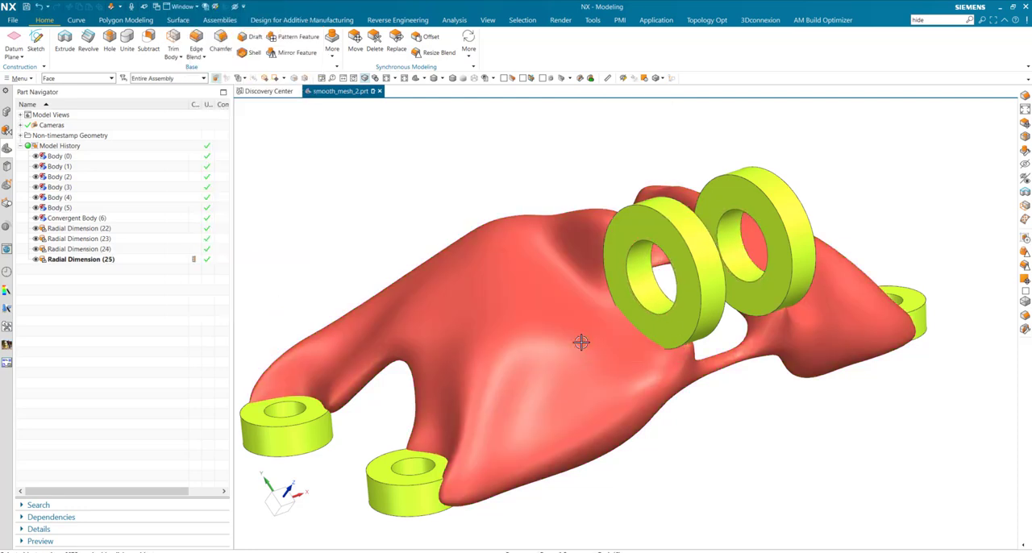
Unite the green bracket body as target with all six mounting rings as tool bodies
{"action": "middle_click_drag", "start_coordinate": [668, 409], "coordinate": [591, 411]}
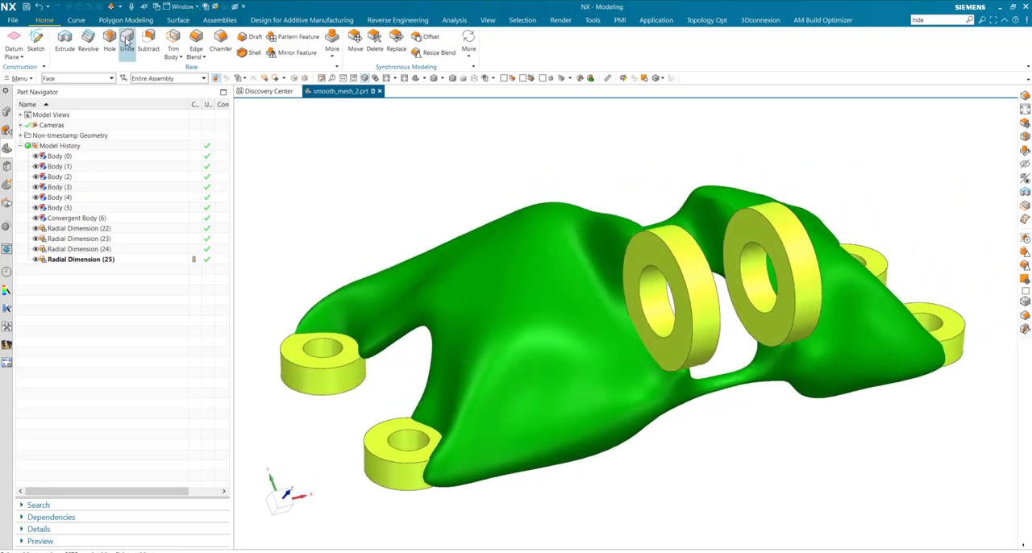
{"action": "left_click", "coordinate": [127, 42]}
{"action": "left_click", "coordinate": [495, 299]}
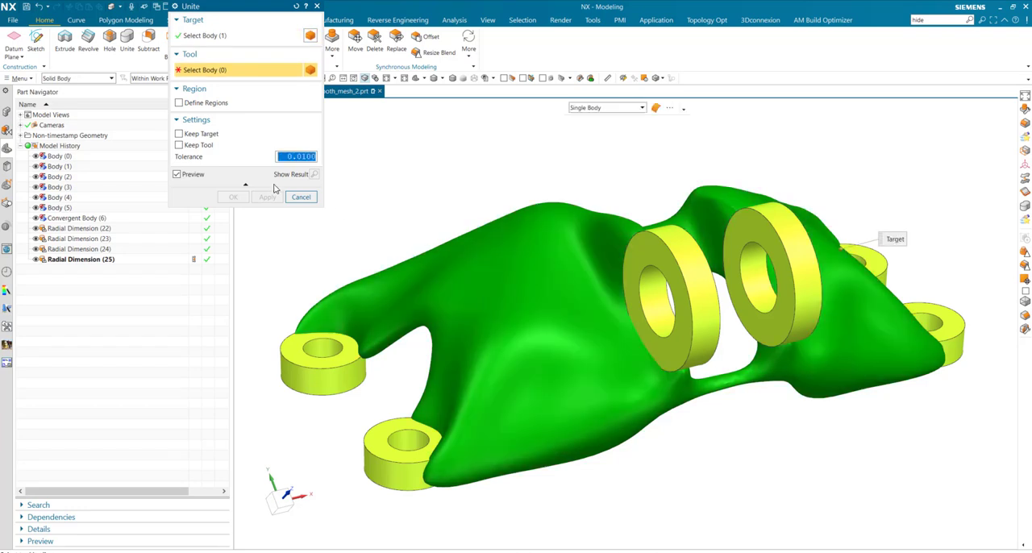
{"action": "left_click", "coordinate": [348, 367]}
{"action": "left_click", "coordinate": [403, 448]}
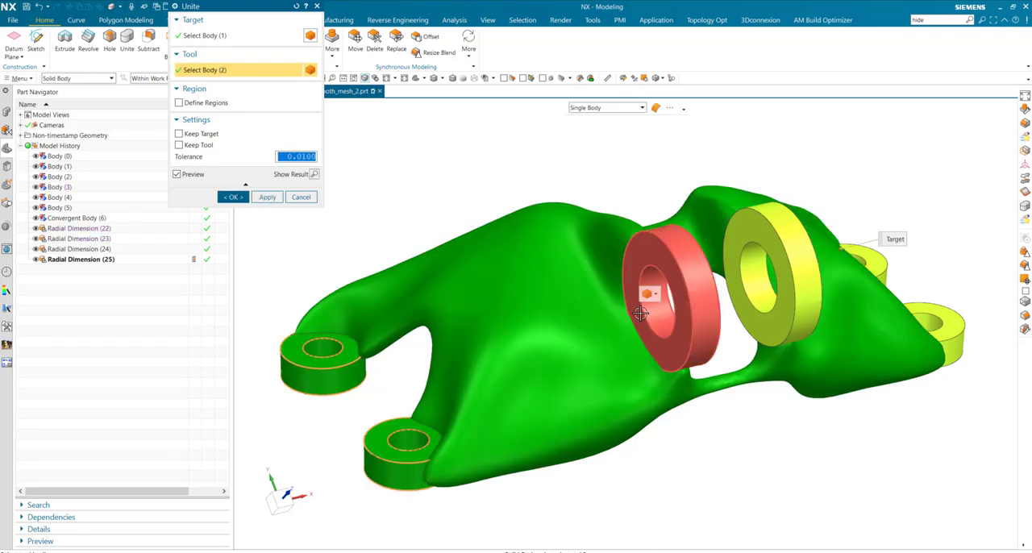
{"action": "left_click", "coordinate": [641, 313]}
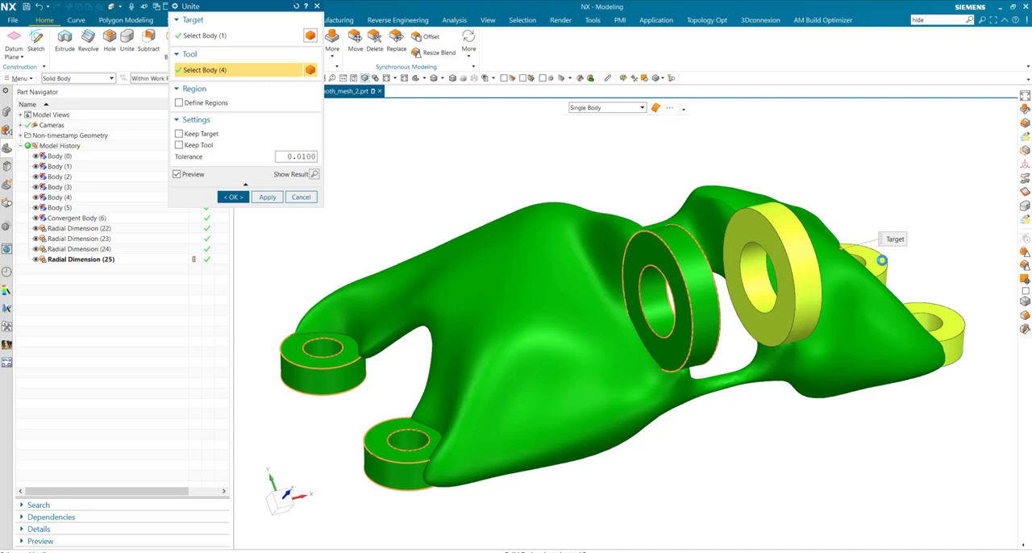
{"action": "left_click", "coordinate": [882, 261]}
{"action": "left_click", "coordinate": [882, 260]}
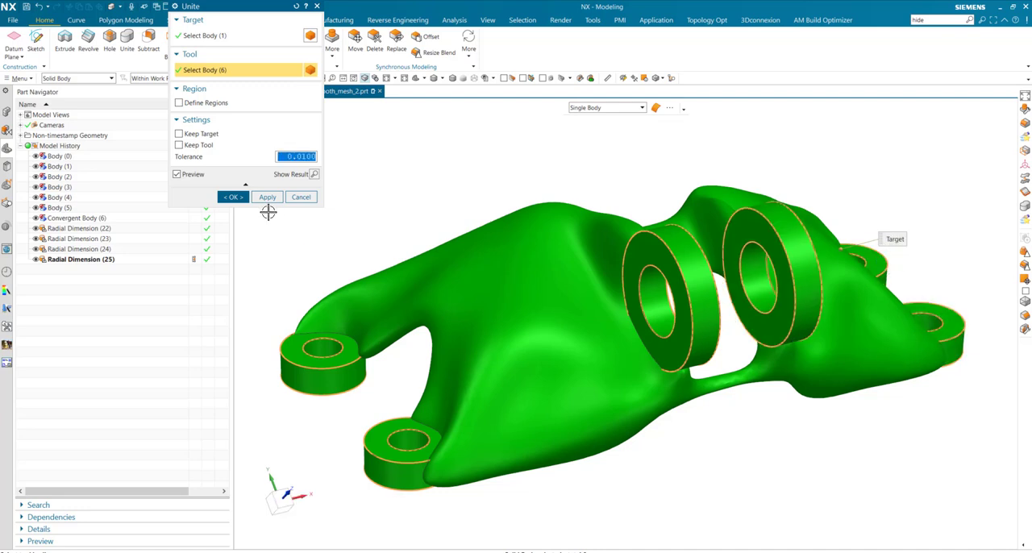
{"action": "left_click", "coordinate": [232, 196]}
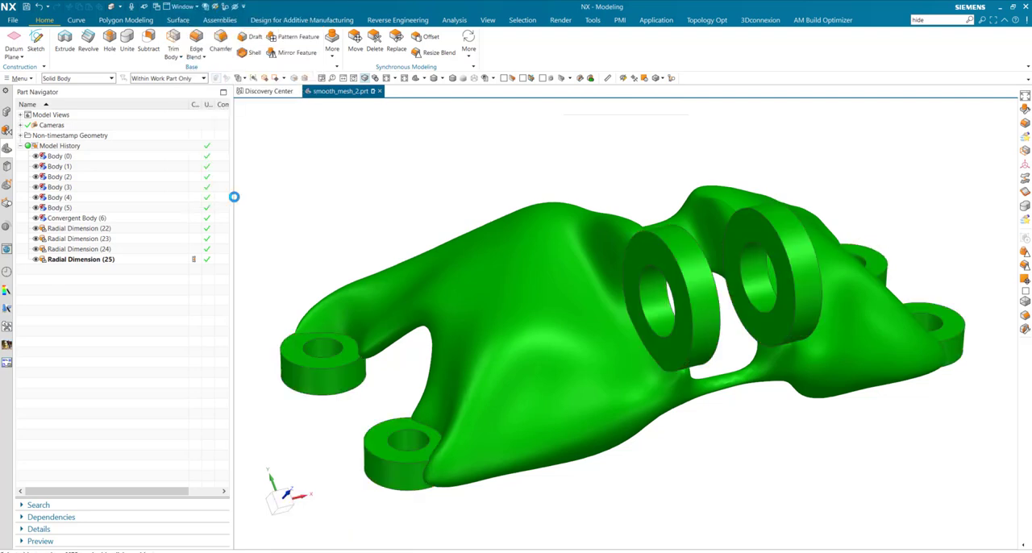
Roll the model history back to the last radial dimension feature, just before the Unite
{"action": "mouse_move", "coordinate": [649, 428]}
{"action": "middle_mouse_down"}
{"action": "mouse_move", "coordinate": [687, 422]}
{"action": "mouse_move", "coordinate": [616, 390]}
{"action": "middle_mouse_up"}
{"action": "middle_click_drag", "start_coordinate": [242, 310], "coordinate": [500, 405]}
{"action": "middle_click_drag", "start_coordinate": [495, 438], "coordinate": [198, 258]}
{"action": "left_click", "coordinate": [198, 258]}
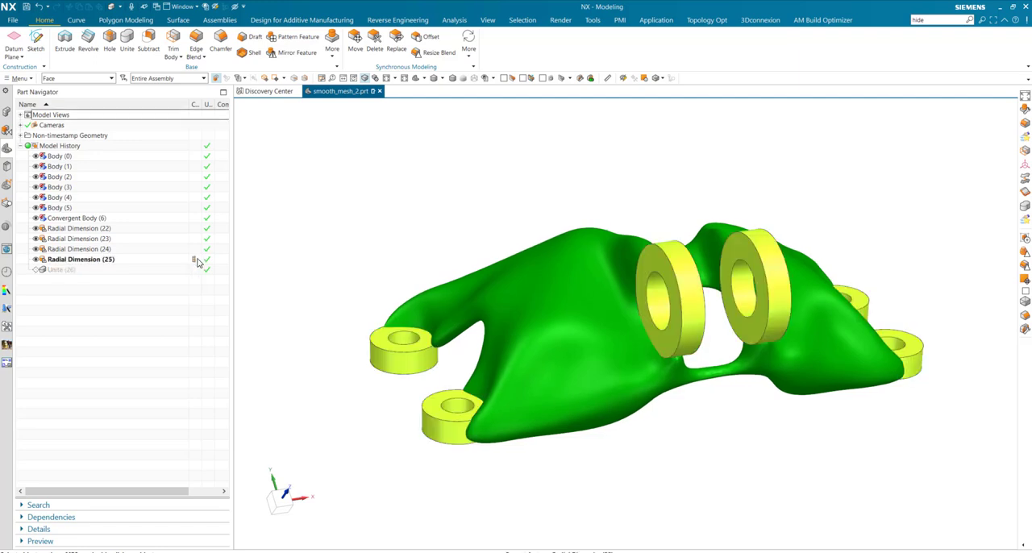
Extrude the upper outer edges of the four small rings 62 mm, subtracting from the bracket body, and roll the history forward to include Unite
{"action": "left_click", "coordinate": [64, 40]}
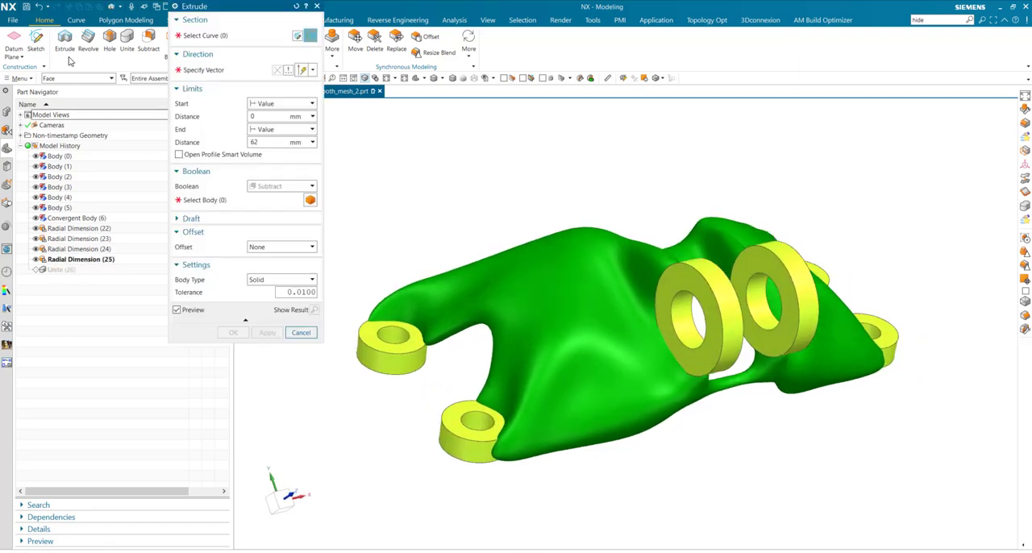
{"action": "left_click", "coordinate": [411, 350]}
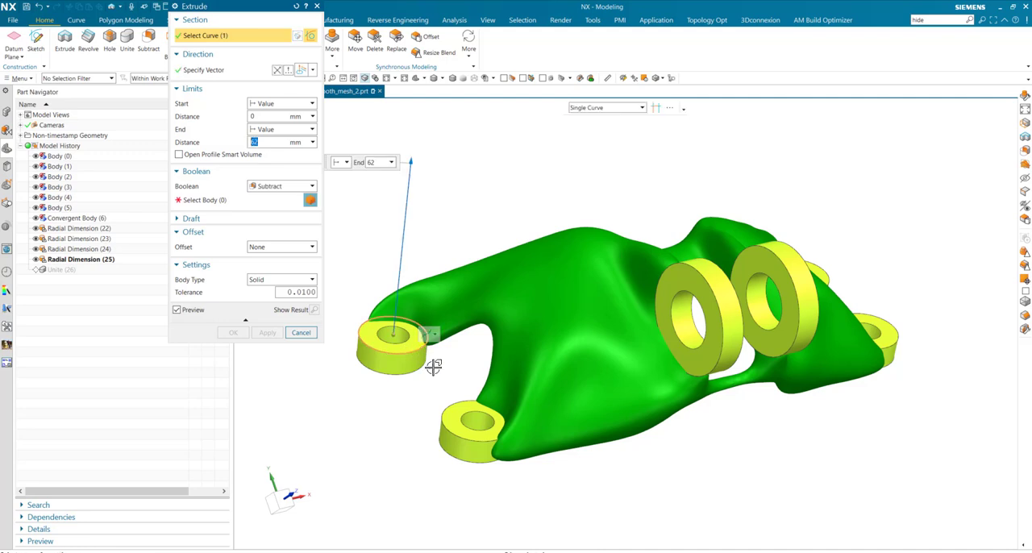
{"action": "left_click", "coordinate": [460, 397]}
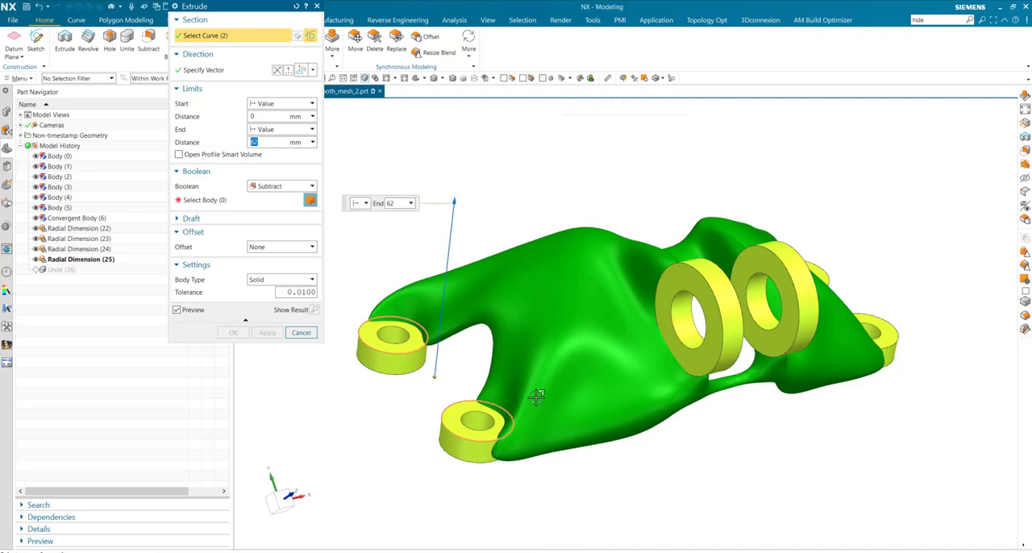
{"action": "left_click", "coordinate": [905, 360]}
{"action": "middle_click_drag", "start_coordinate": [918, 327], "coordinate": [885, 324]}
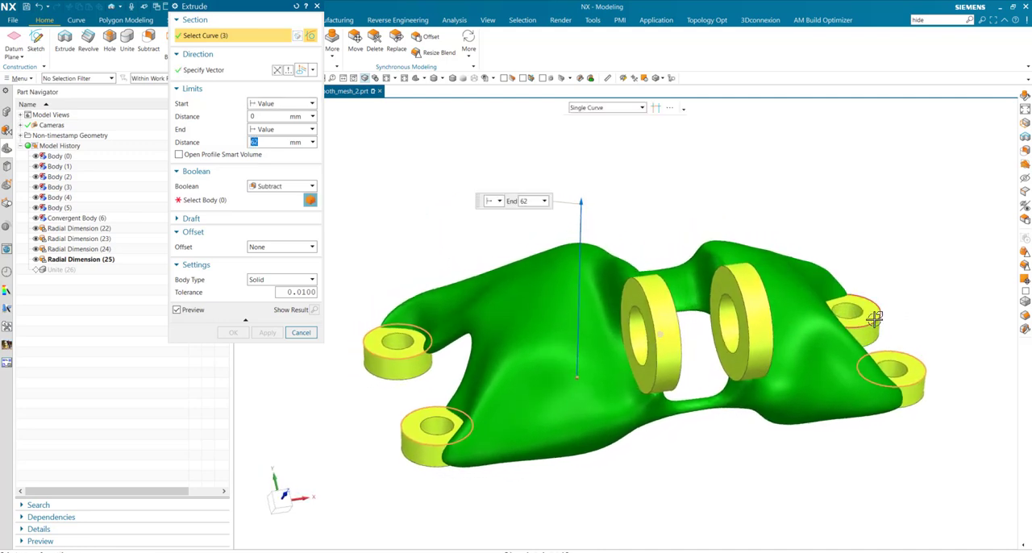
{"action": "left_click", "coordinate": [877, 319]}
{"action": "middle_click_drag", "start_coordinate": [610, 270], "coordinate": [766, 310]}
{"action": "left_click", "coordinate": [282, 202]}
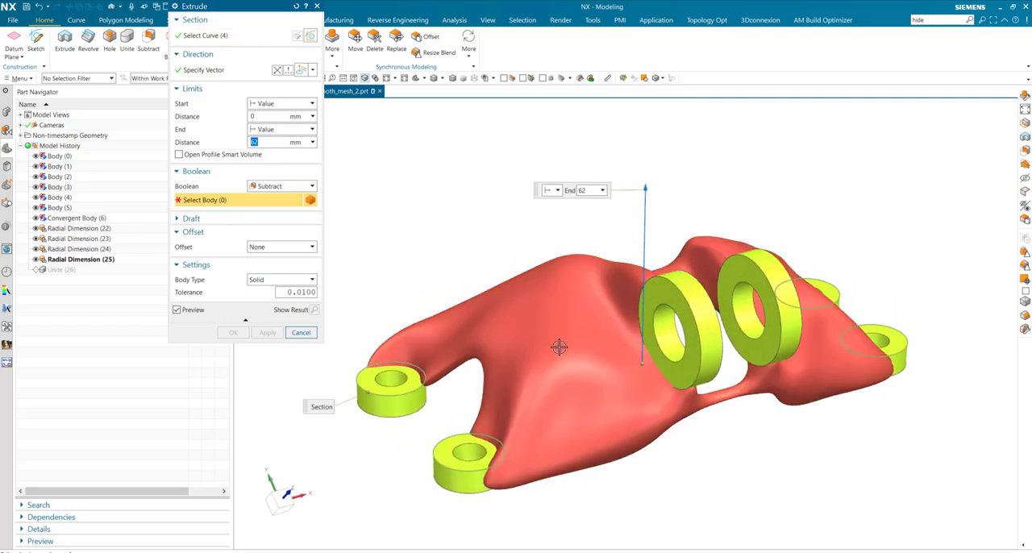
{"action": "left_click", "coordinate": [560, 345]}
{"action": "left_click", "coordinate": [233, 332]}
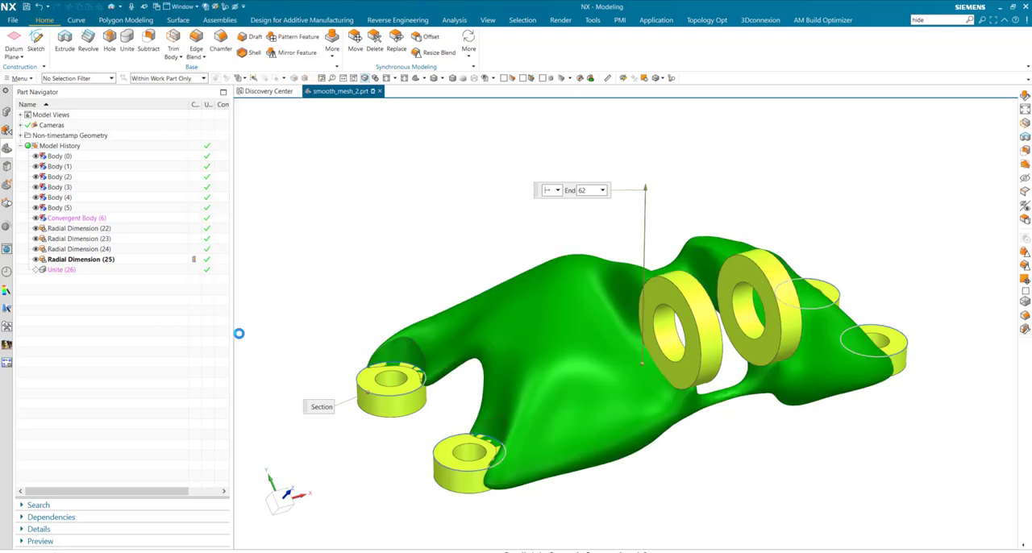
{"action": "left_click", "coordinate": [196, 282]}
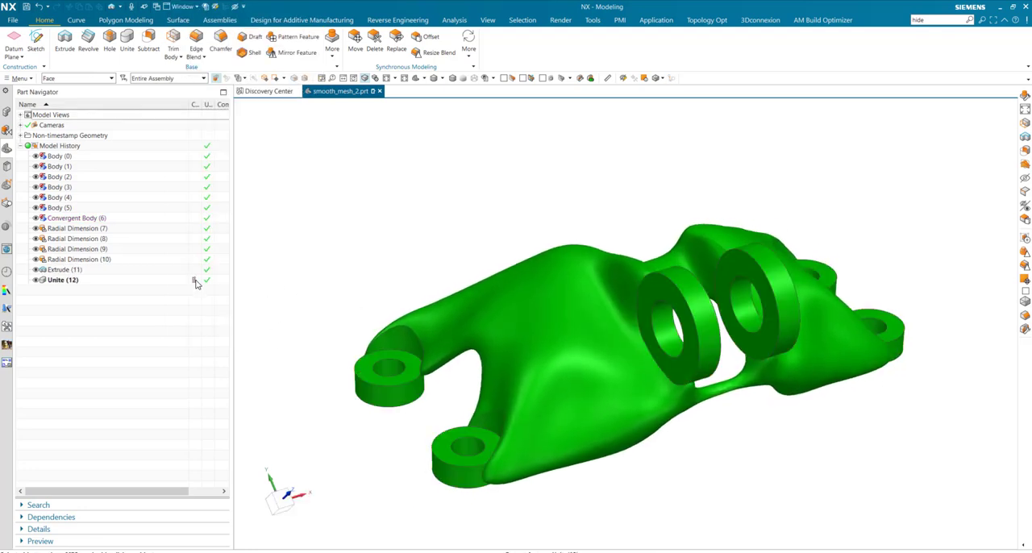
Chamfer the hole edges of all six mounting rings with a symmetric 1 mm distance
{"action": "middle_click_drag", "start_coordinate": [746, 395], "coordinate": [700, 349]}
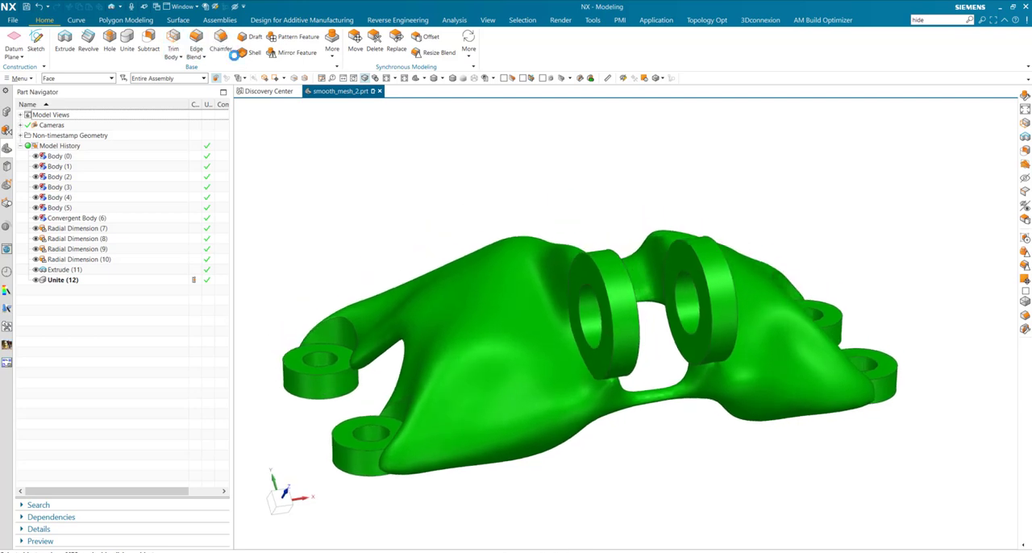
{"action": "left_click", "coordinate": [221, 41]}
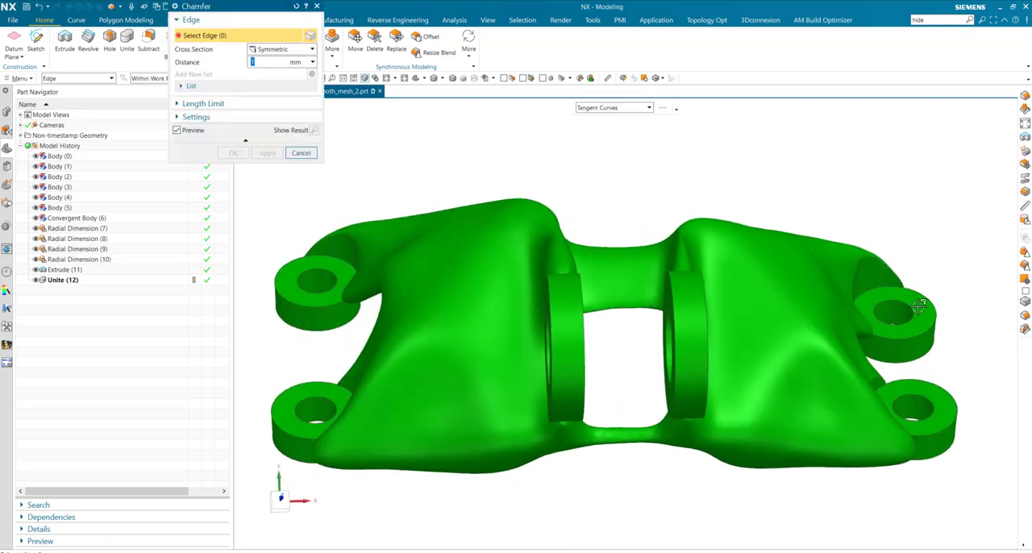
{"action": "left_click", "coordinate": [911, 307]}
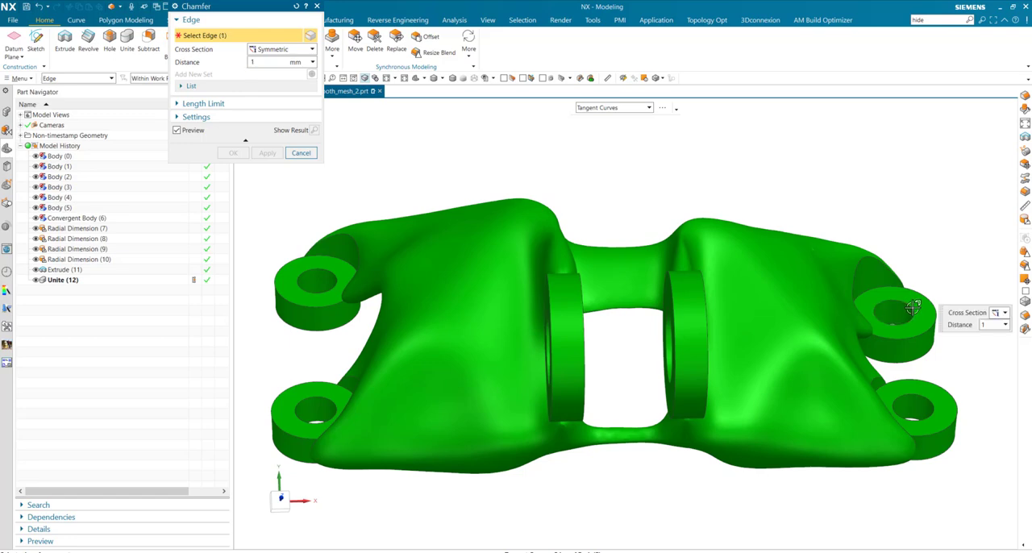
{"action": "left_click", "coordinate": [927, 410]}
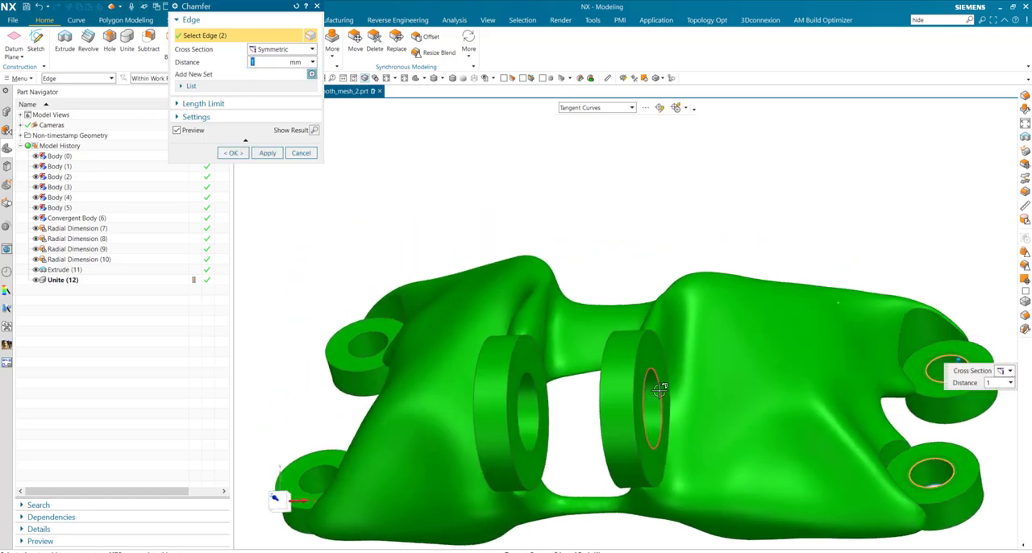
{"action": "left_click", "coordinate": [662, 402]}
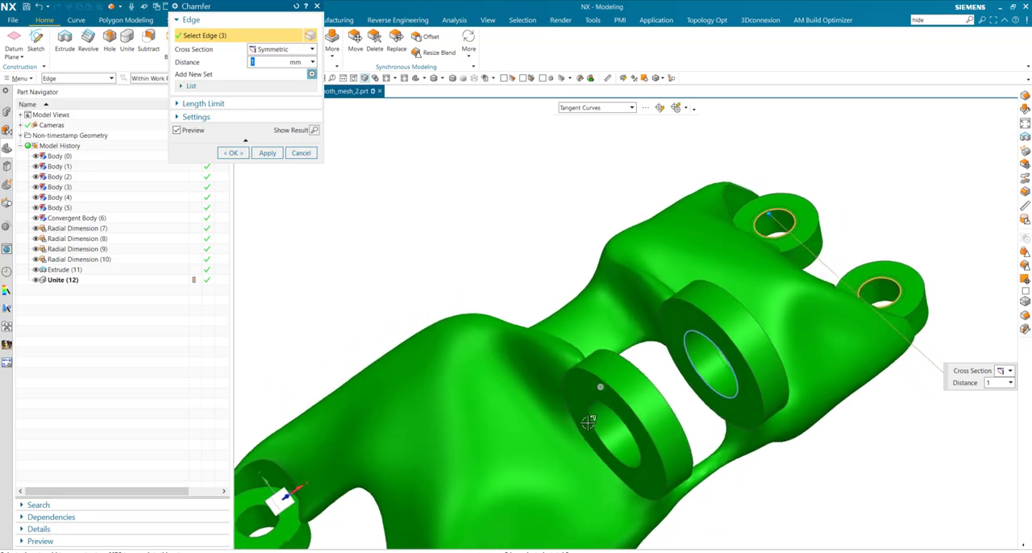
{"action": "left_click", "coordinate": [591, 401]}
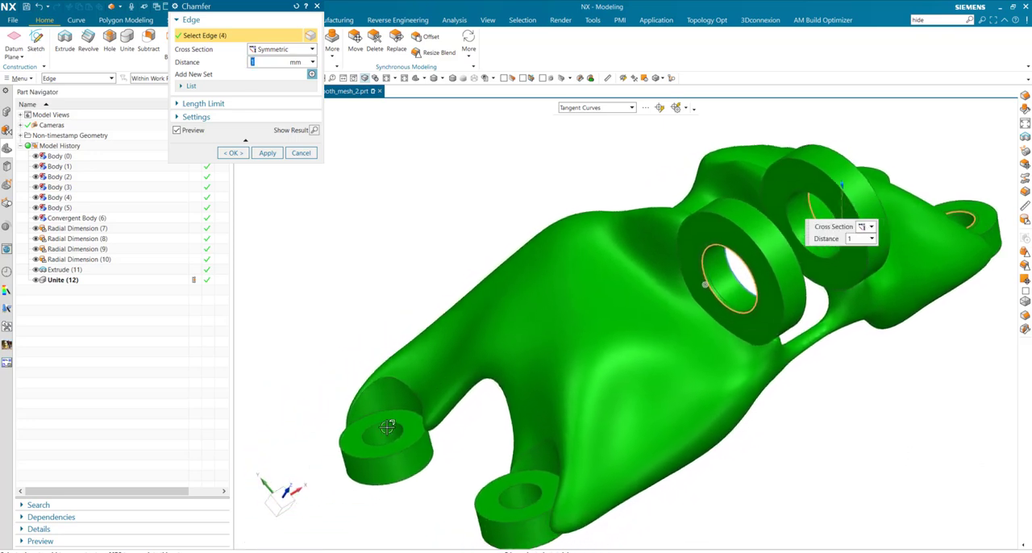
{"action": "left_click", "coordinate": [402, 388]}
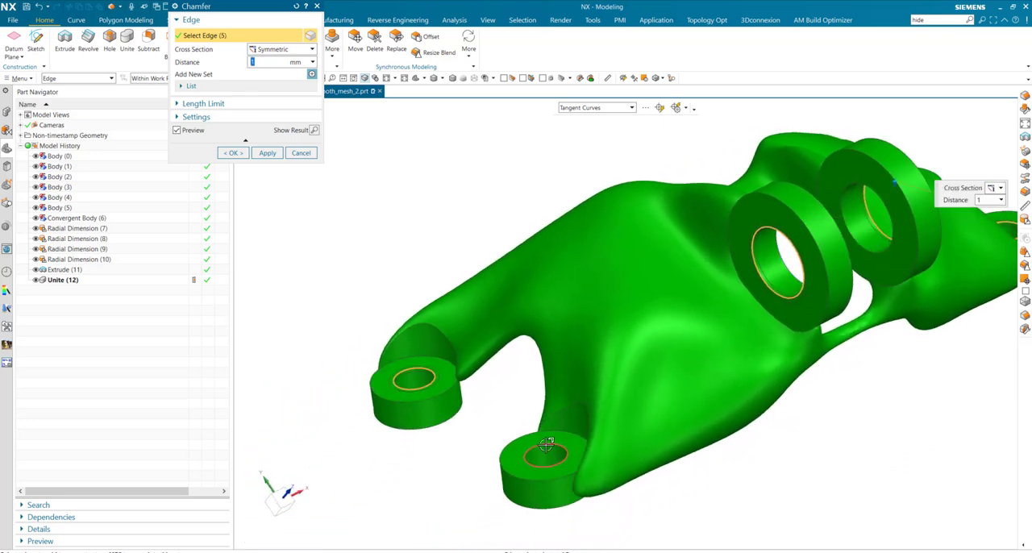
{"action": "left_click", "coordinate": [232, 153]}
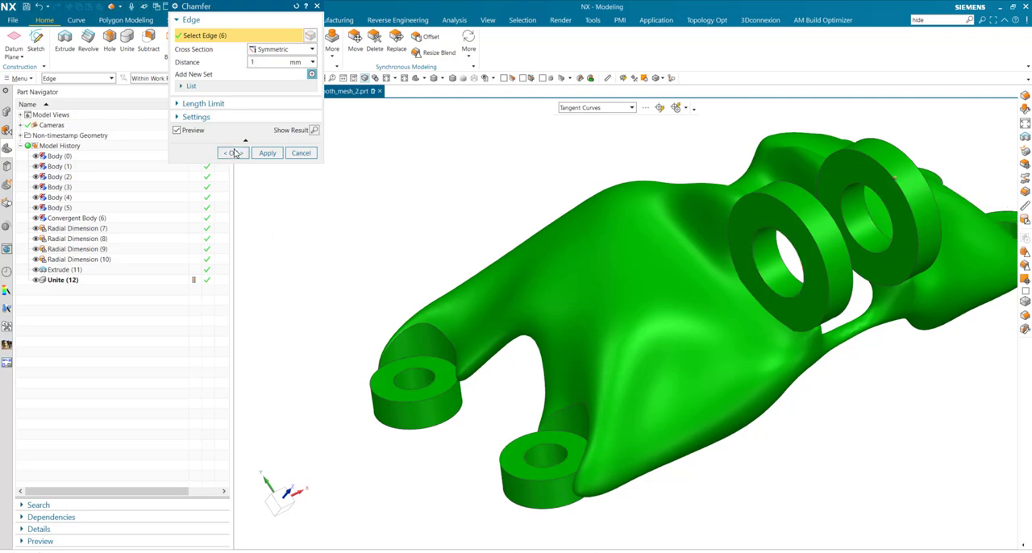
Add a PMI radial dimension to a small ring's hole, associate the other three small ring holes, and place it beside the bracket
{"action": "middle_click_drag", "start_coordinate": [895, 428], "coordinate": [752, 354]}
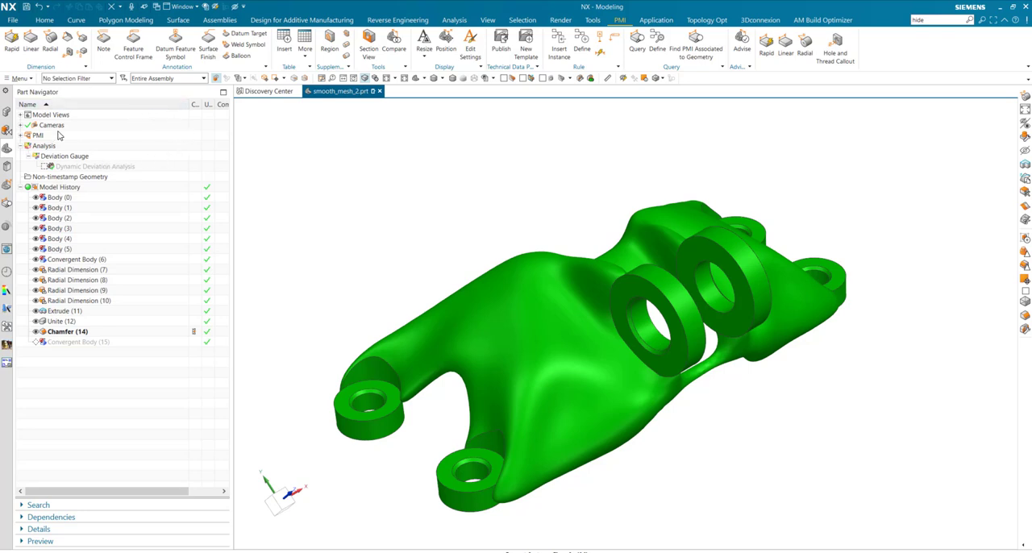
{"action": "left_click", "coordinate": [50, 41]}
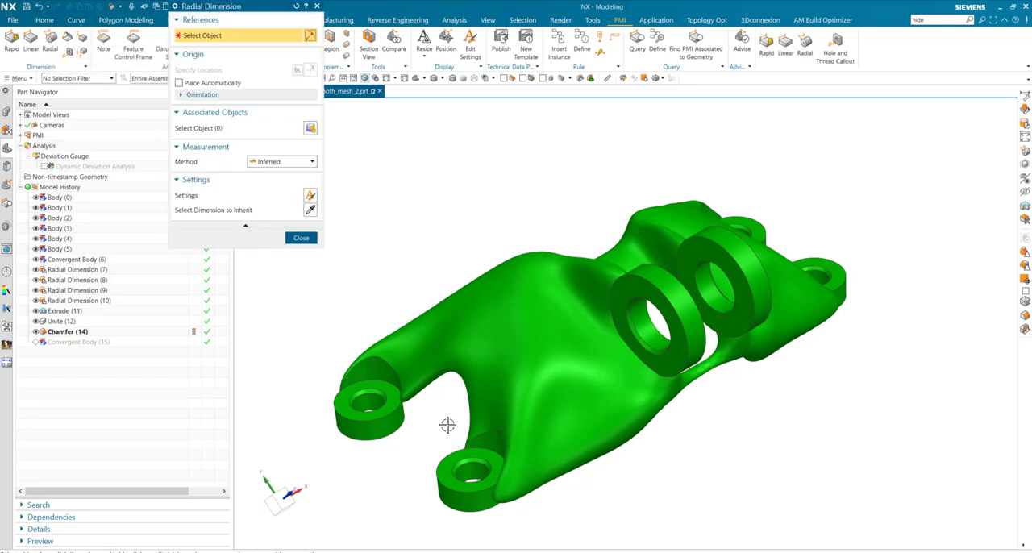
{"action": "left_click", "coordinate": [368, 396]}
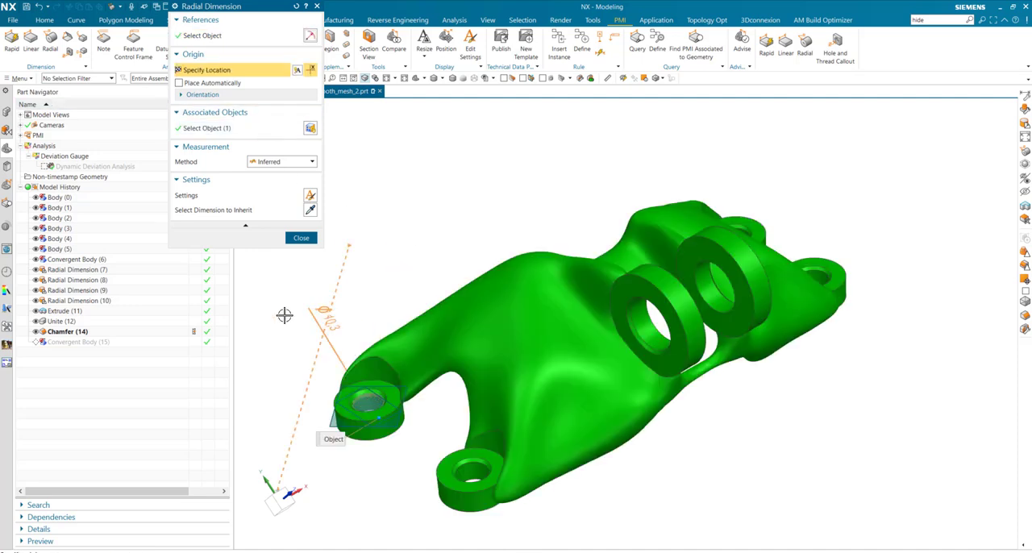
{"action": "left_click", "coordinate": [263, 129]}
{"action": "left_click", "coordinate": [472, 470]}
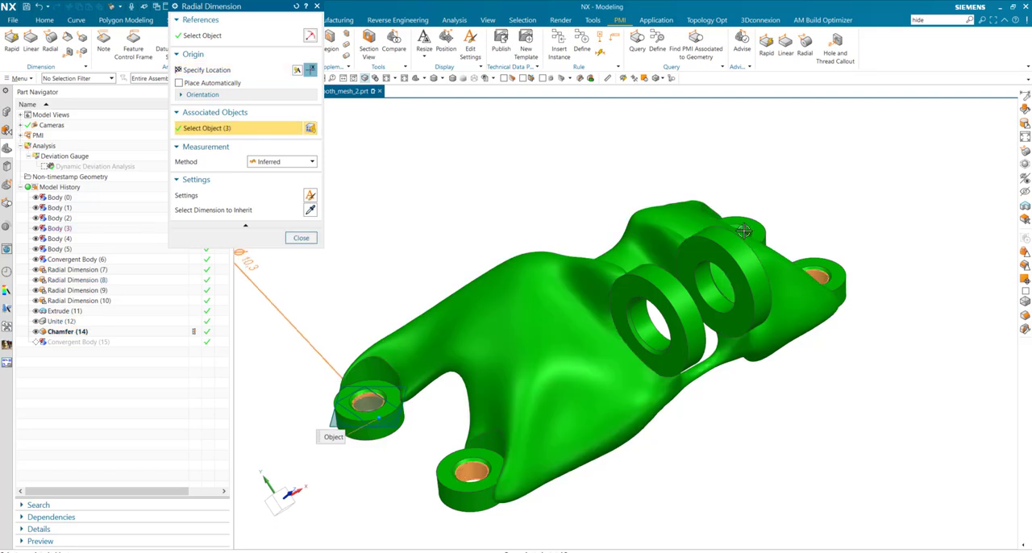
{"action": "scroll", "coordinate": [744, 225], "scroll_direction": "up", "scroll_amount": 6}
{"action": "left_click", "coordinate": [717, 260]}
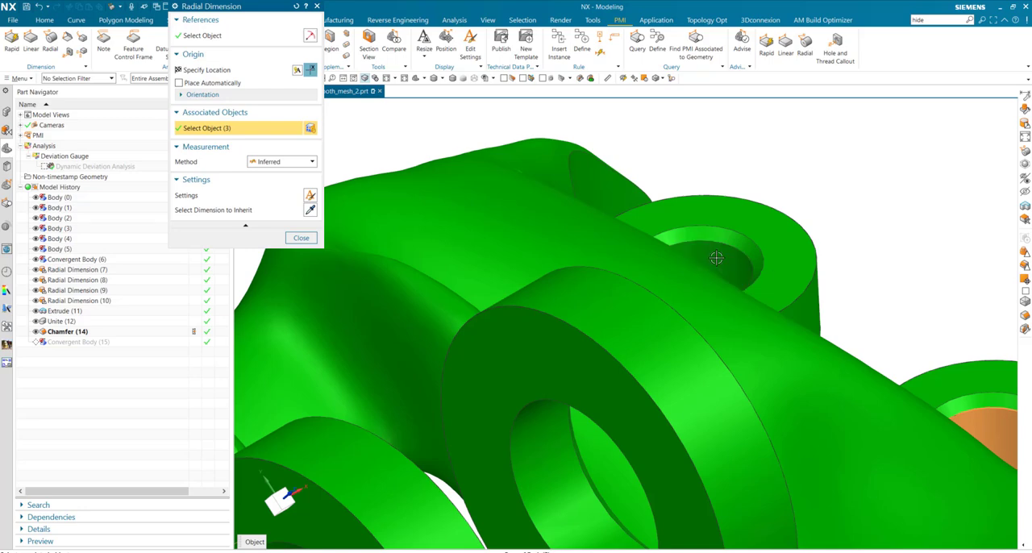
{"action": "scroll", "coordinate": [735, 254], "scroll_direction": "down", "scroll_amount": 5}
{"action": "scroll", "coordinate": [757, 247], "scroll_direction": "down", "scroll_amount": 3}
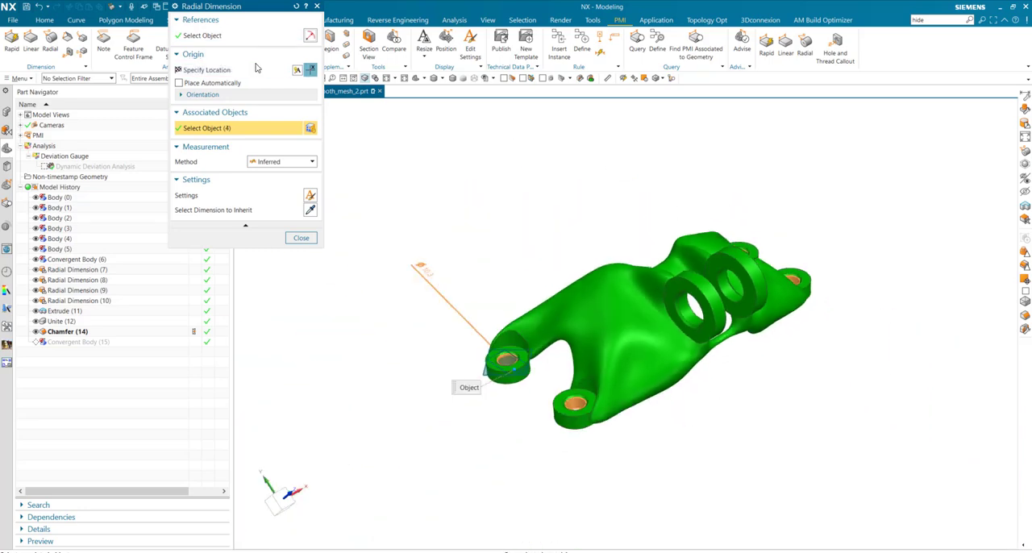
{"action": "left_click", "coordinate": [236, 70]}
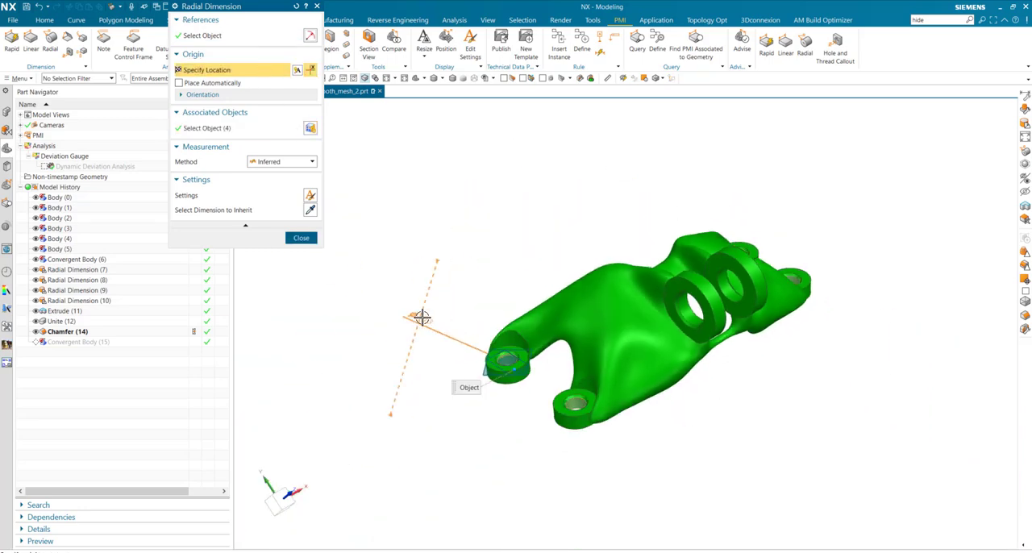
{"action": "left_click", "coordinate": [414, 319]}
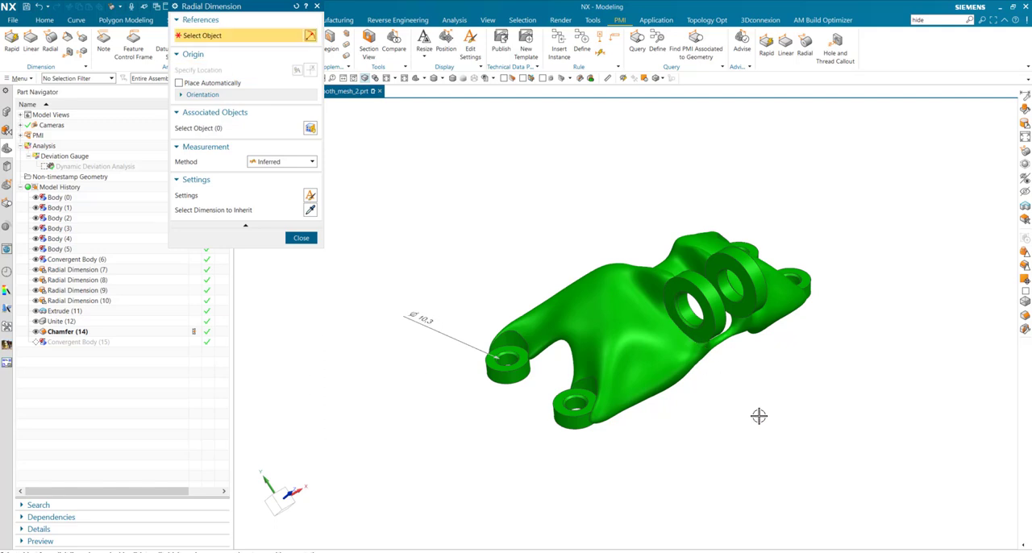
Add a PMI radial dimension to a large ring's hole, associate the other large ring's hole, and place it beside the bracket
{"action": "scroll", "coordinate": [758, 417], "scroll_direction": "up", "scroll_amount": 3}
{"action": "left_click", "coordinate": [595, 190]}
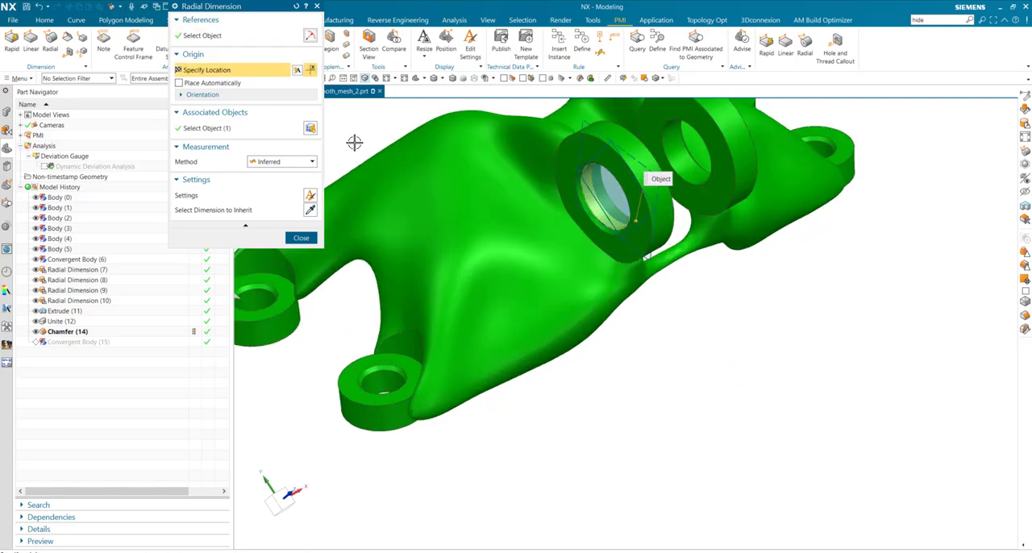
{"action": "left_click", "coordinate": [311, 131]}
{"action": "left_click", "coordinate": [689, 159]}
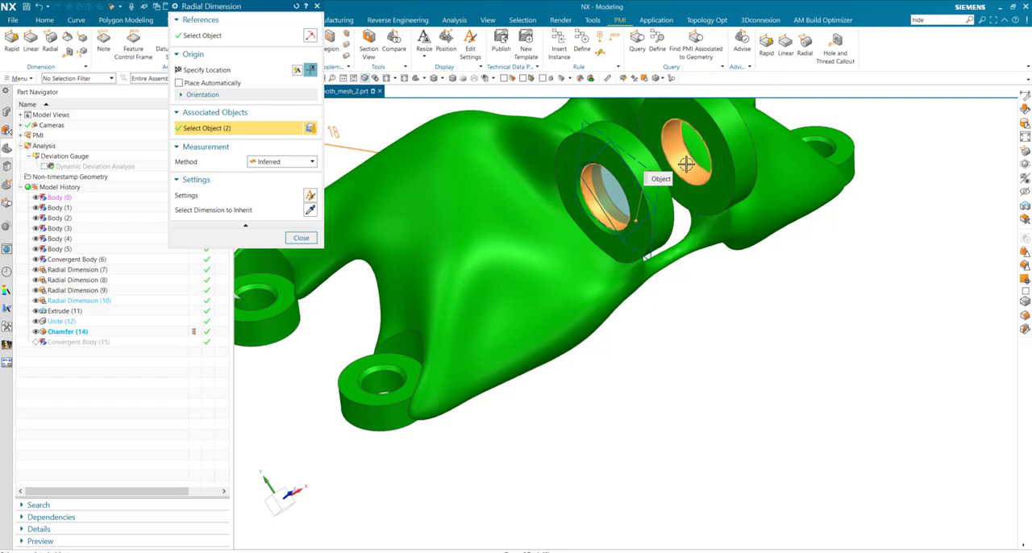
{"action": "left_click", "coordinate": [254, 72]}
{"action": "left_click", "coordinate": [870, 406]}
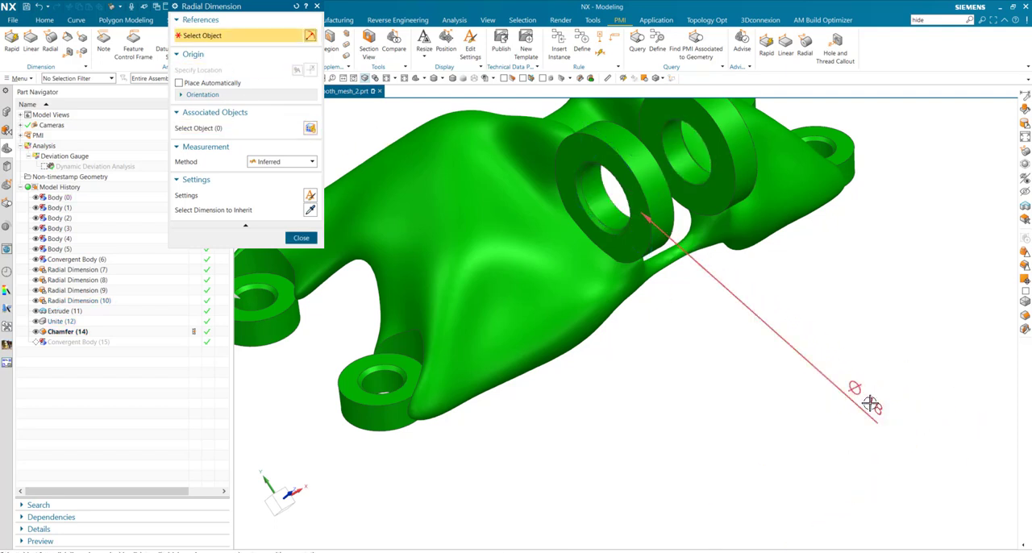
{"action": "scroll", "coordinate": [898, 403], "scroll_direction": "down", "scroll_amount": 6}
{"action": "scroll", "coordinate": [894, 401], "scroll_direction": "up", "scroll_amount": 4}
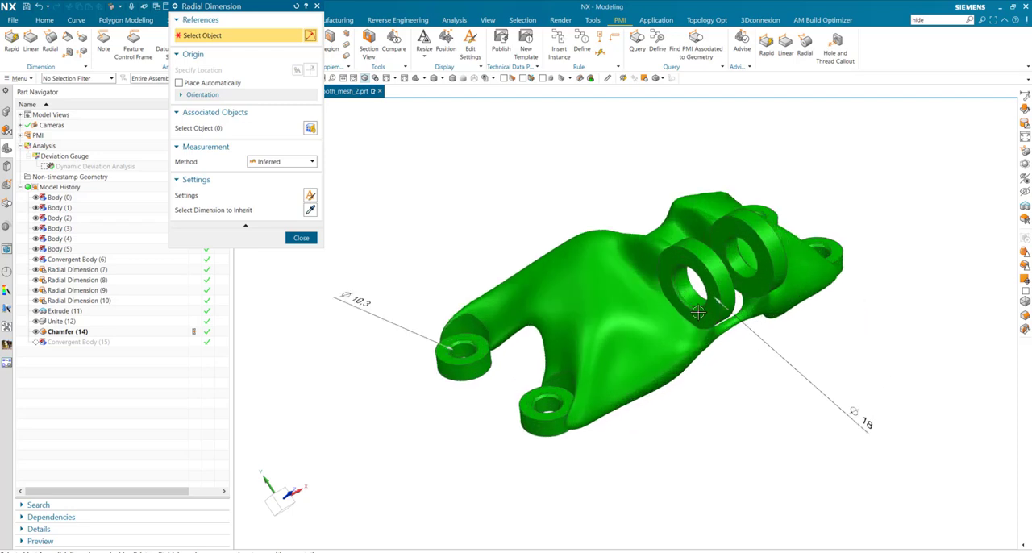
{"action": "left_click", "coordinate": [301, 238]}
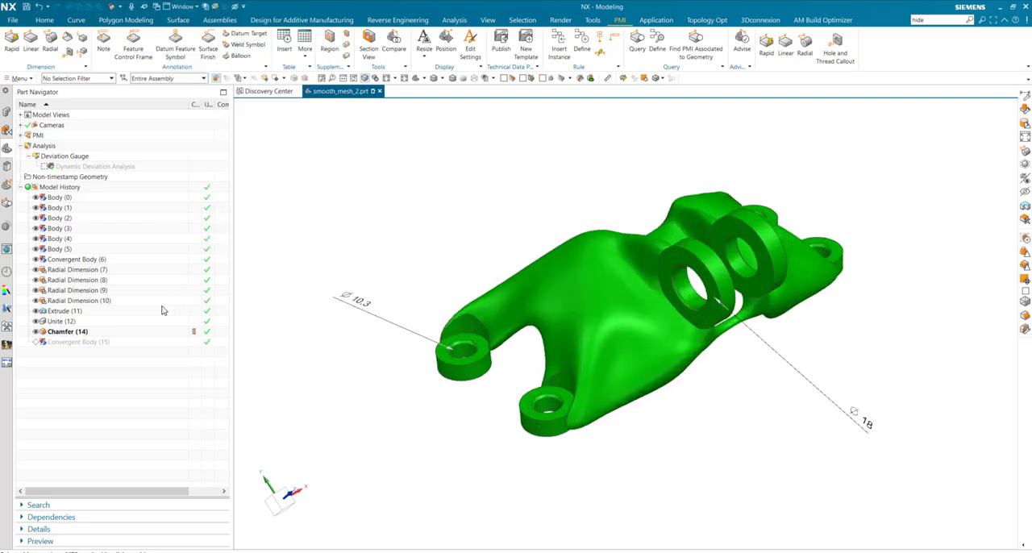
Edit the first radial dimension feature to set the four small rings' hole diameter to 12 mm
{"action": "left_click", "coordinate": [74, 271]}
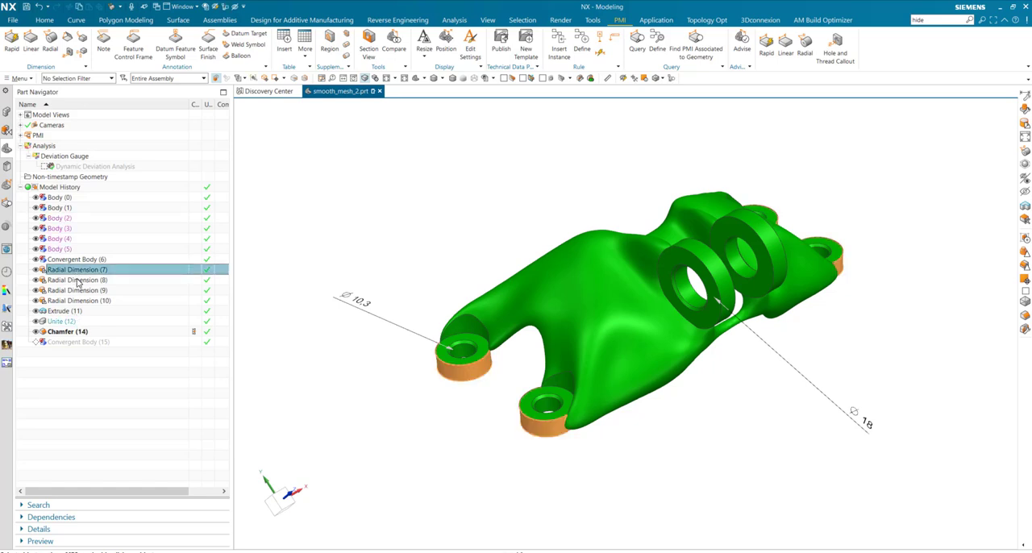
{"action": "left_click", "coordinate": [78, 280]}
{"action": "double_click", "coordinate": [79, 280]}
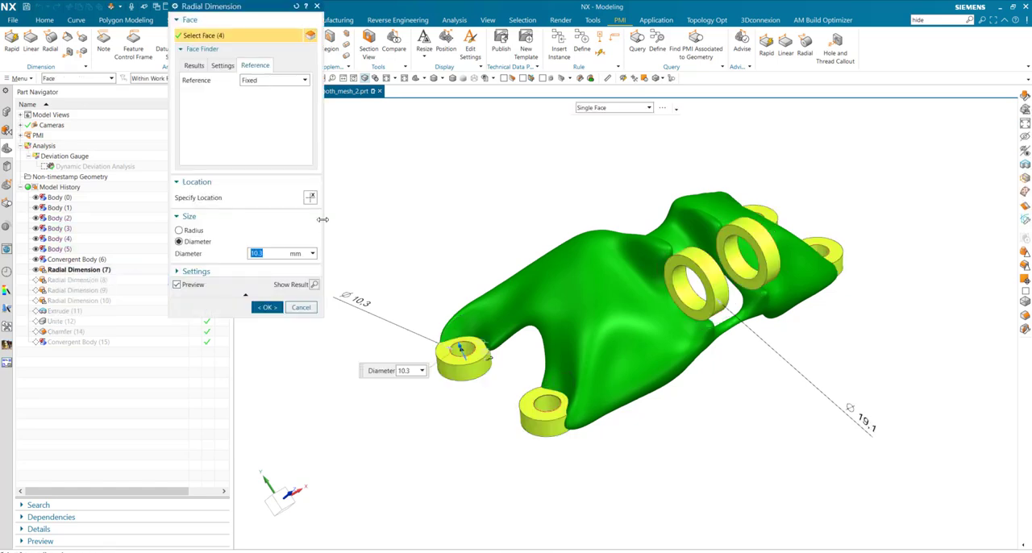
{"action": "type", "text": "12"}
{"action": "key", "text": "Return"}
{"action": "left_click", "coordinate": [268, 307]}
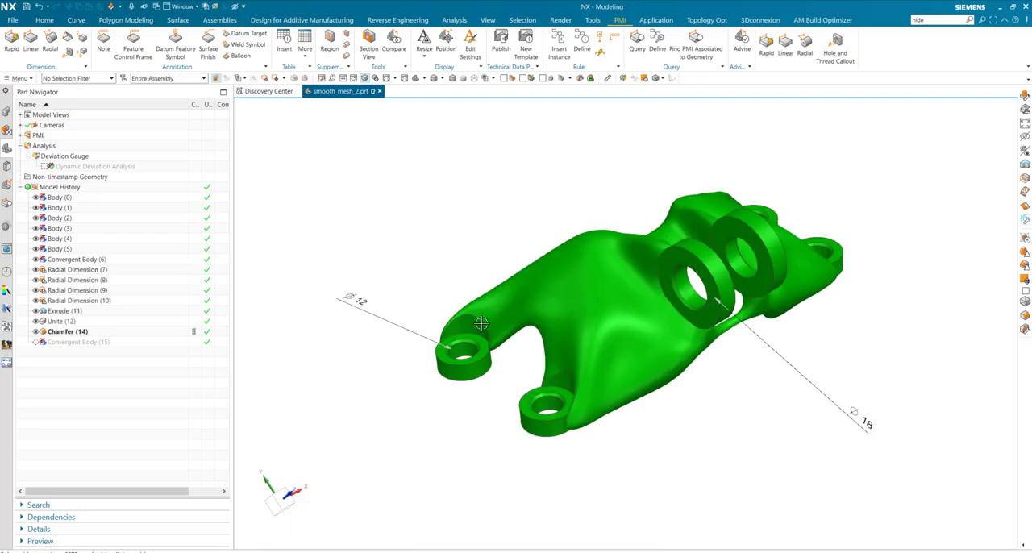
Edit the large rings' radial dimension feature to set their hole diameter to 21 mm, and check the associated PMI dimension
{"action": "double_click", "coordinate": [690, 289]}
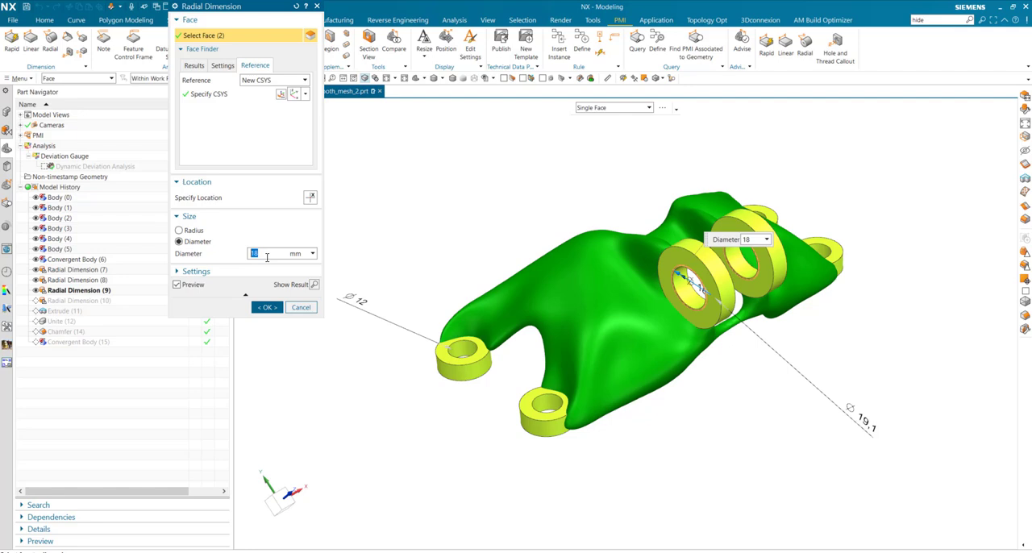
{"action": "type", "text": "21"}
{"action": "key", "text": "Return"}
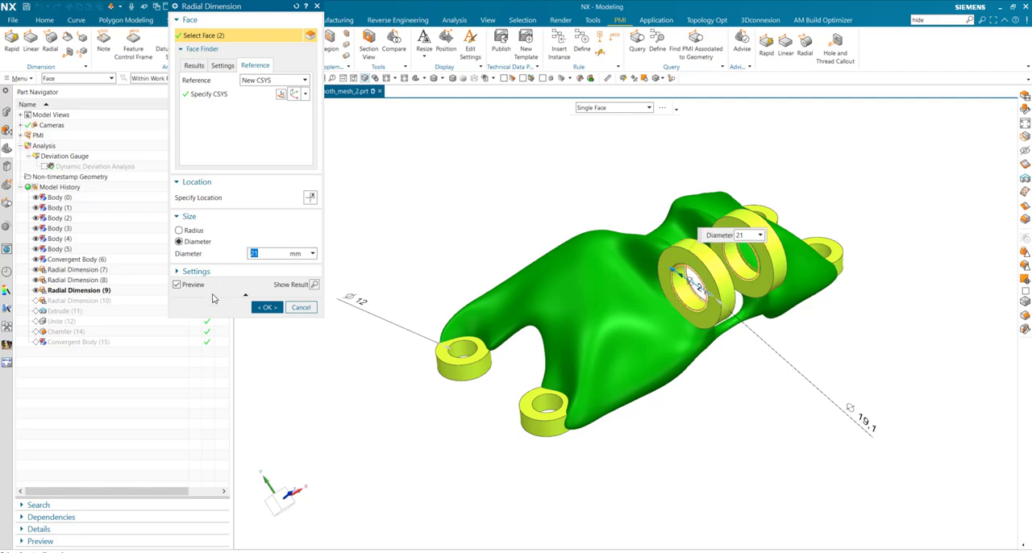
{"action": "left_click", "coordinate": [266, 307]}
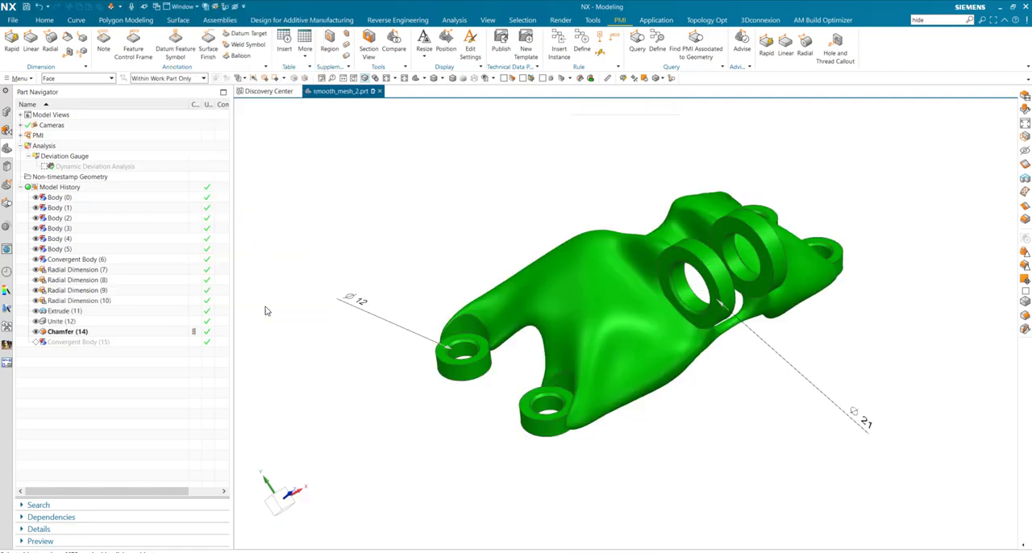
{"action": "left_click", "coordinate": [864, 418]}
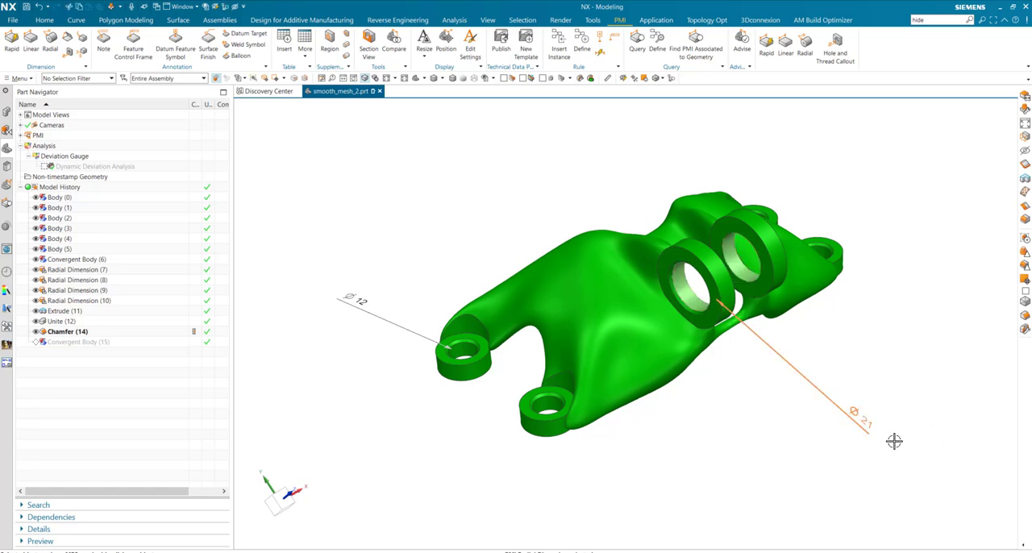
{"action": "key", "text": "Escape"}
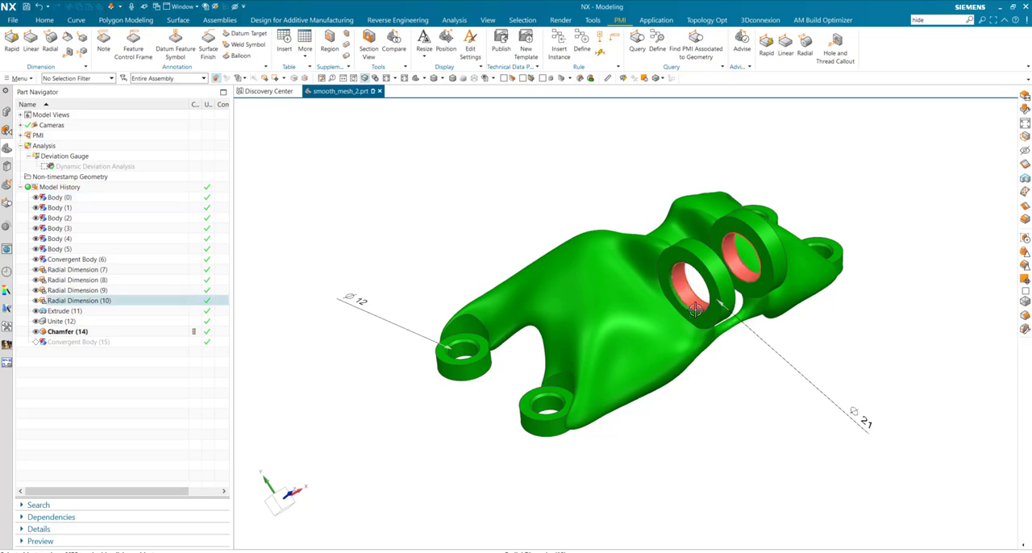